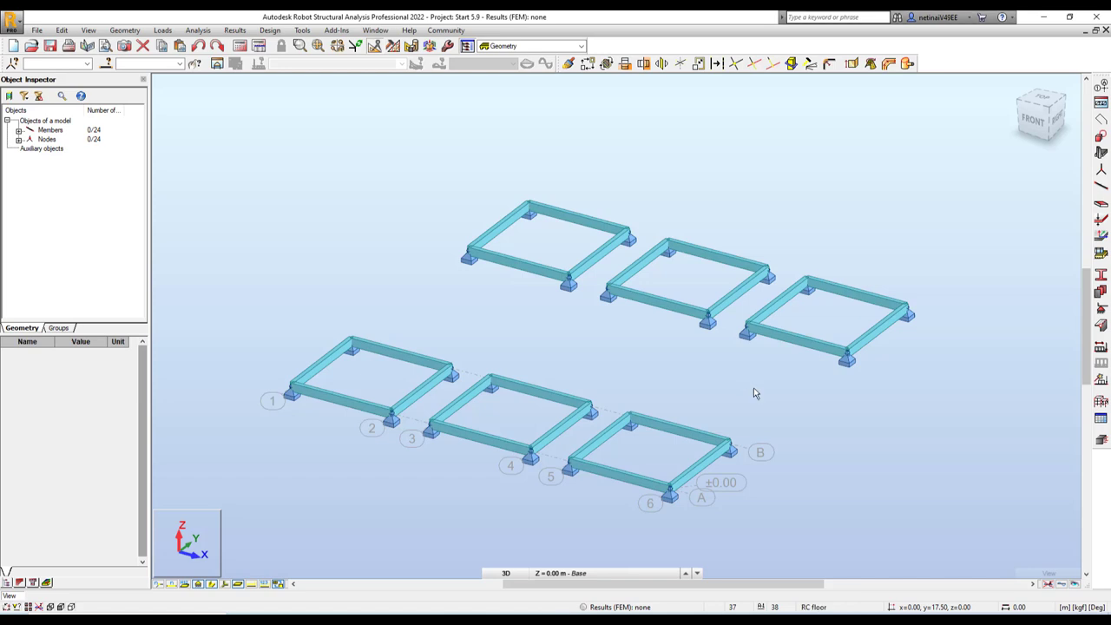
Step: Start defining floors from Geometry > Floors, keeping TH12_CONCR as the thickness
middle_drag(753, 388, 516, 301)
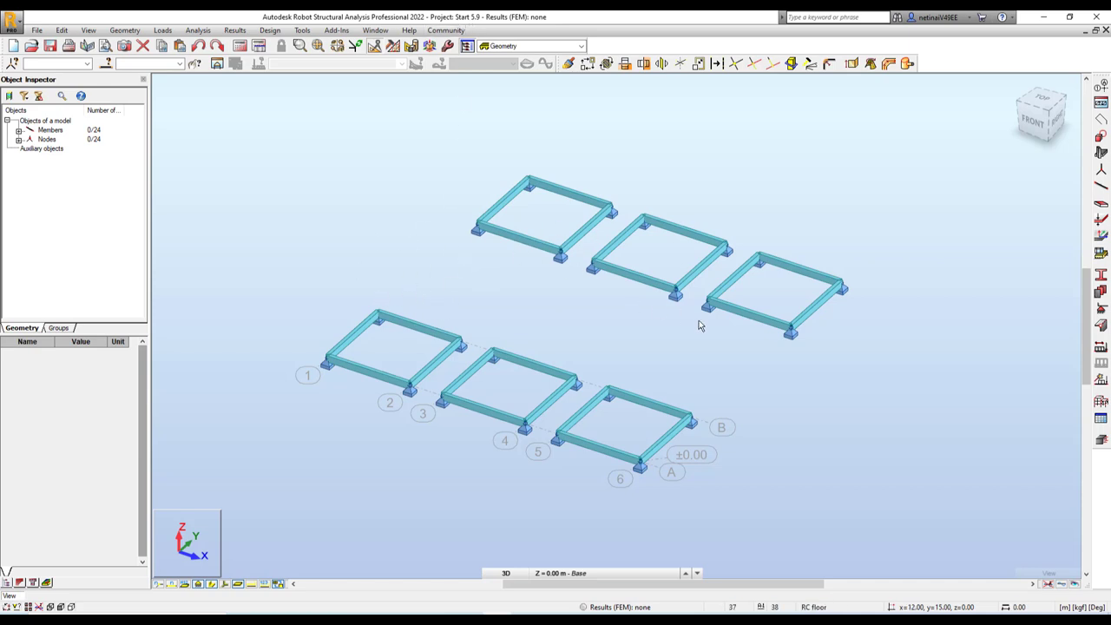
click(124, 32)
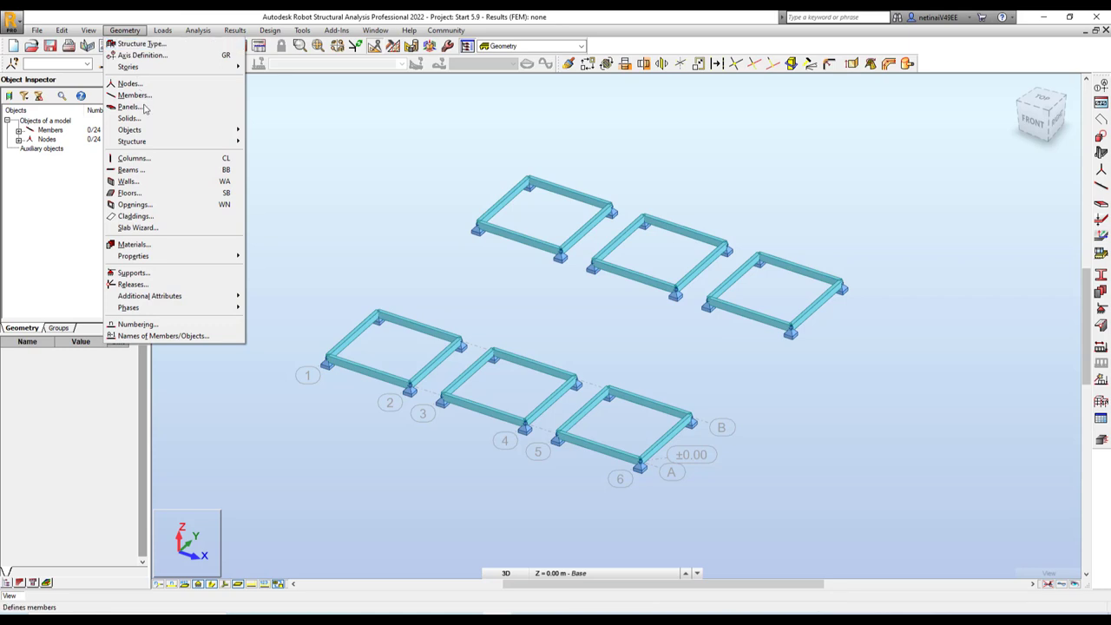
click(148, 194)
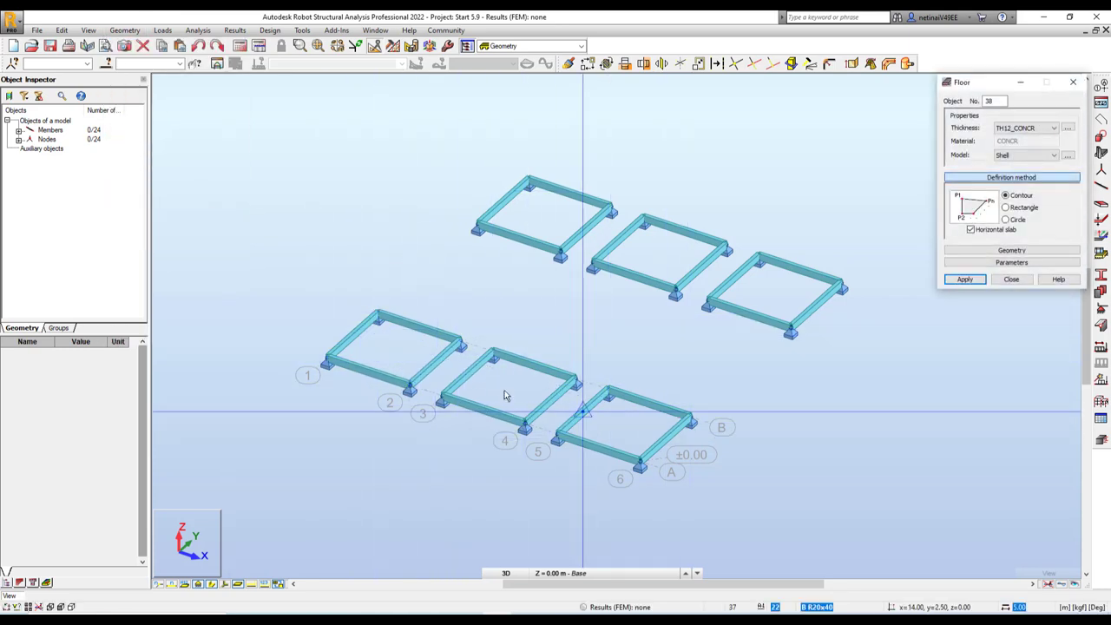
click(1025, 128)
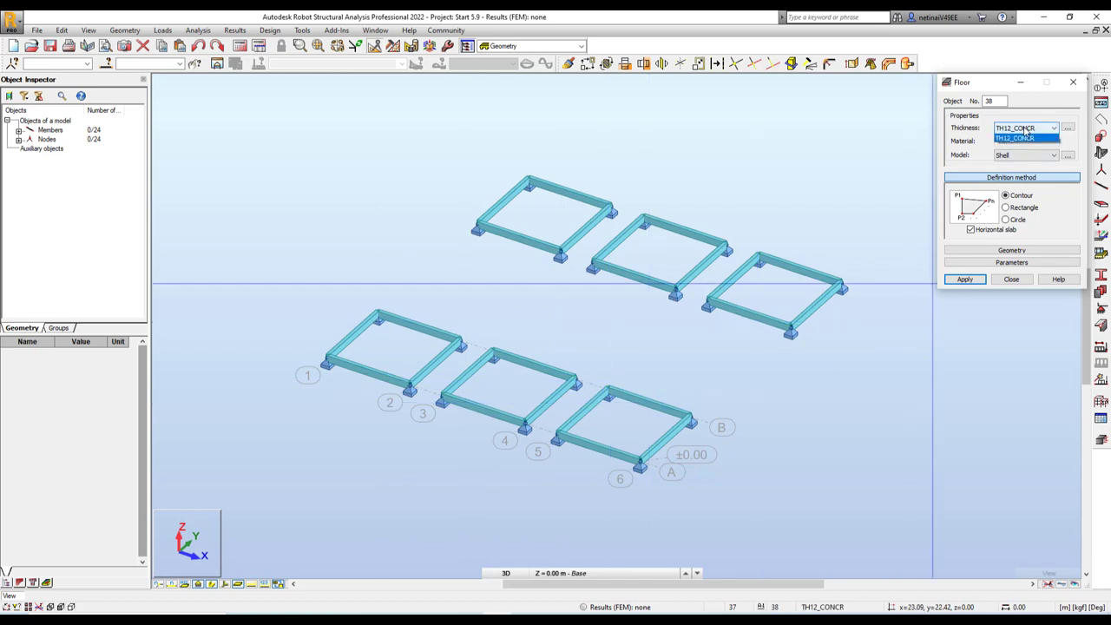
click(1020, 138)
drag(984, 86, 855, 132)
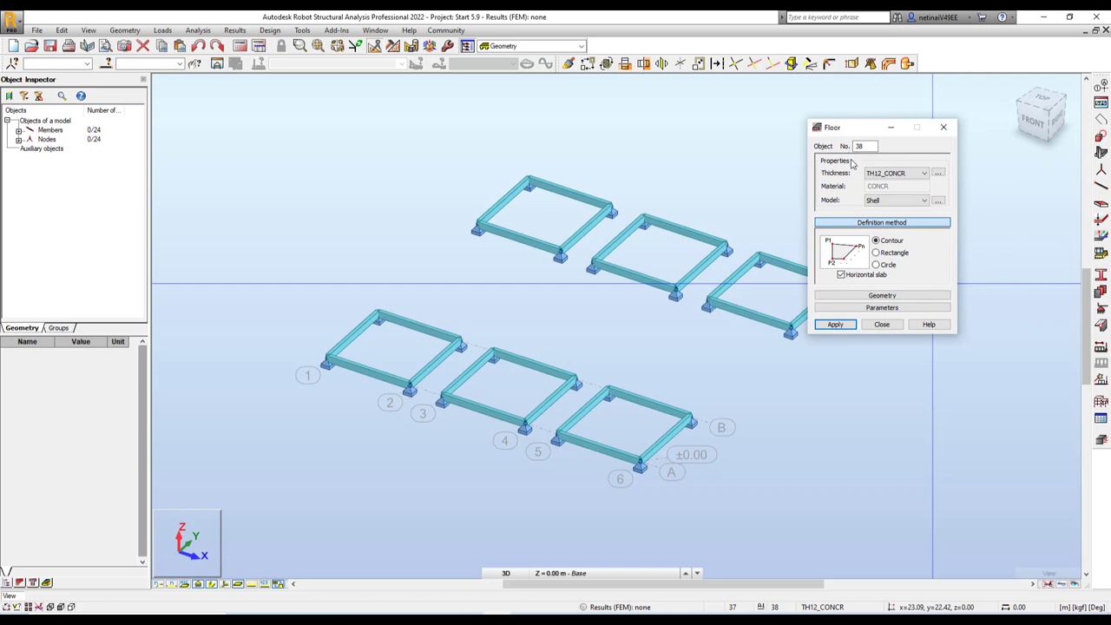
Step: Create a new thickness labelled TH12_Homo, 12 cm thick, in CONCR 240 ksc concrete
click(939, 175)
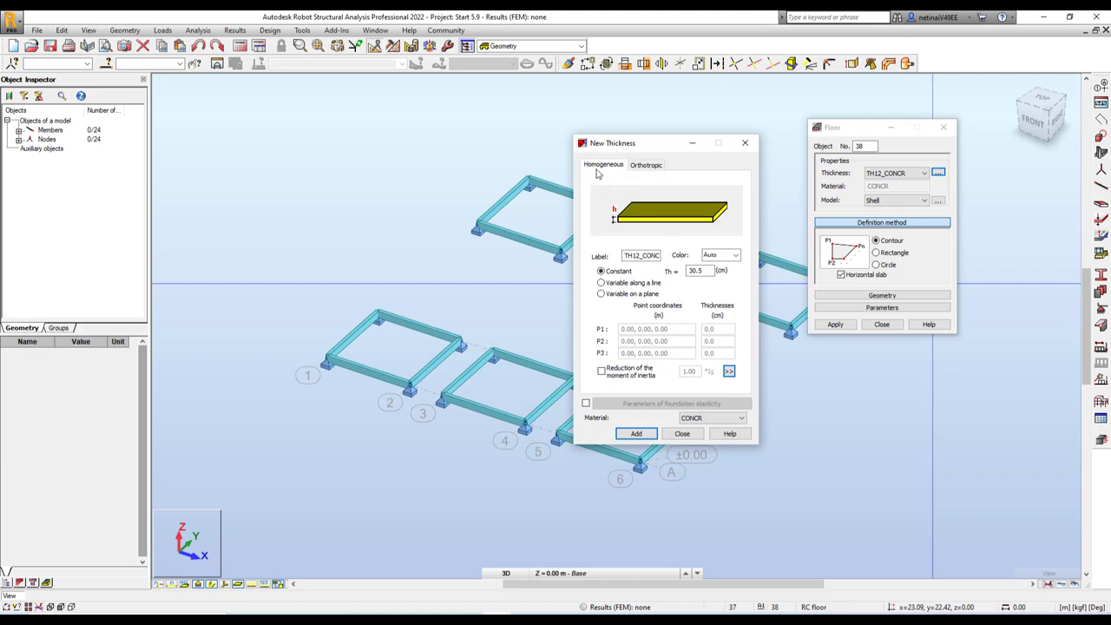
double_click(645, 254)
text(12_Homo)
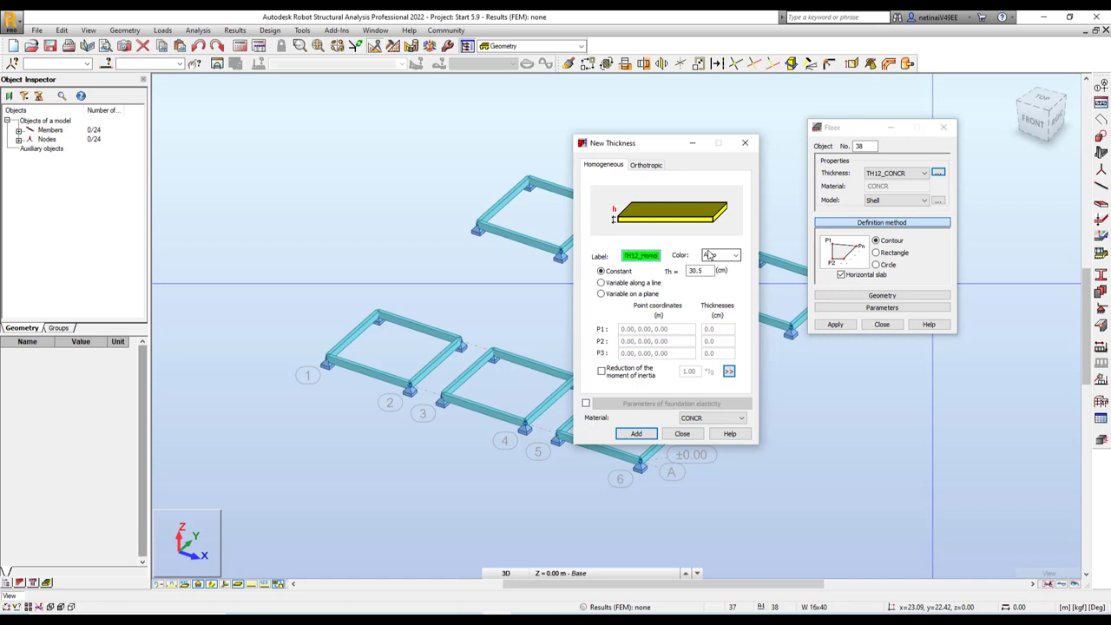
drag(653, 255, 584, 256)
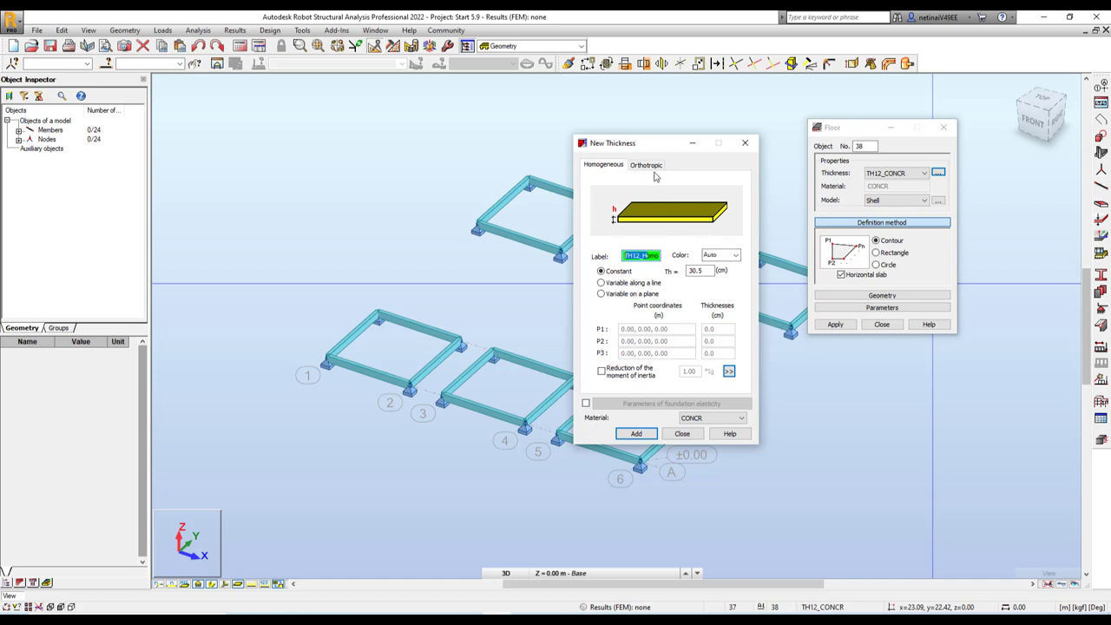
click(656, 256)
double_click(694, 271)
text(12)
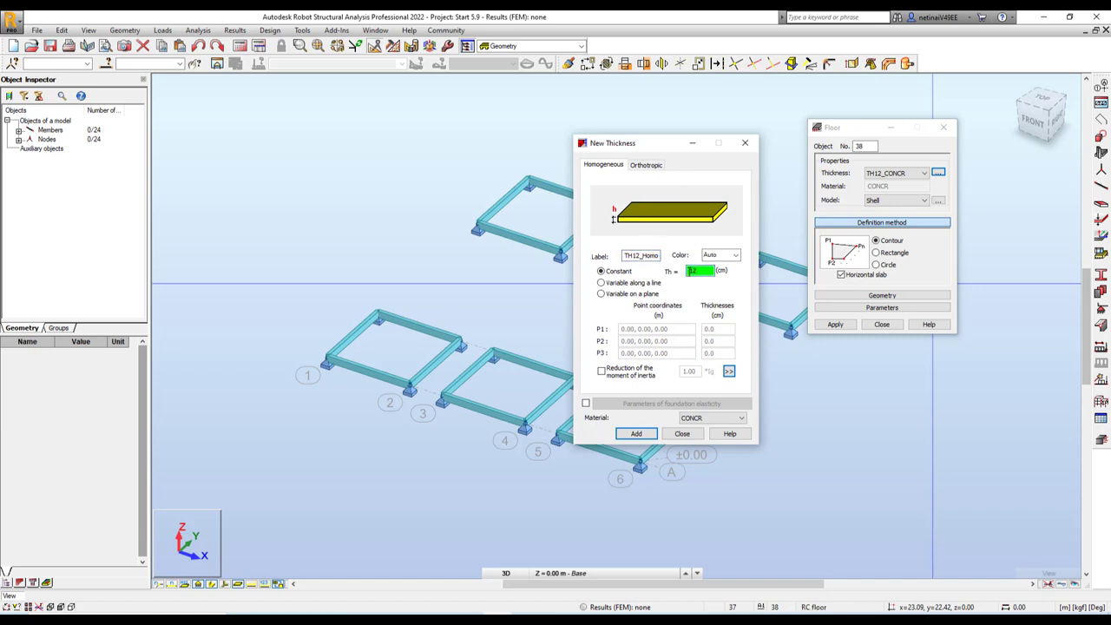
click(715, 421)
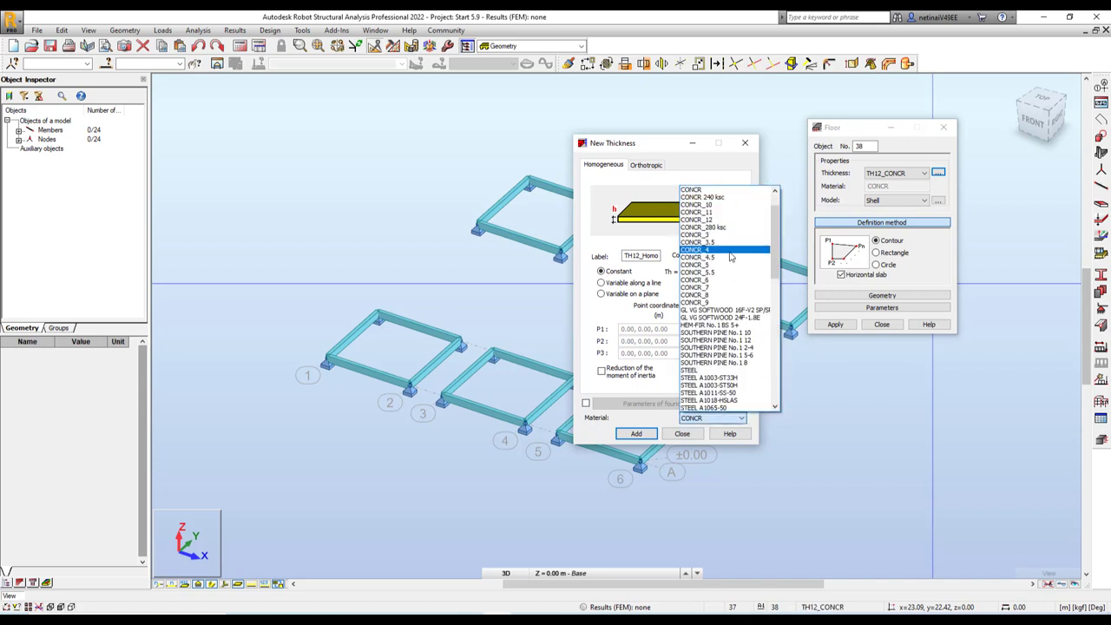
click(728, 203)
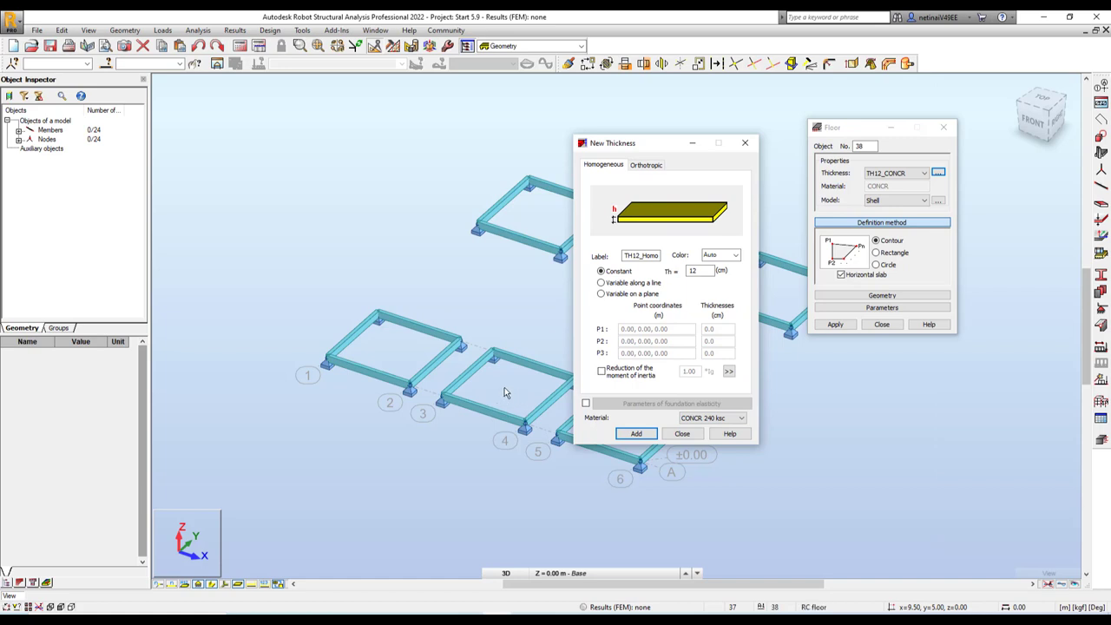
click(645, 164)
Step: Label an orthotropic thickness TH12_Reduced, type constant thickness with reduced stiffness, 12 cm
double_click(647, 246)
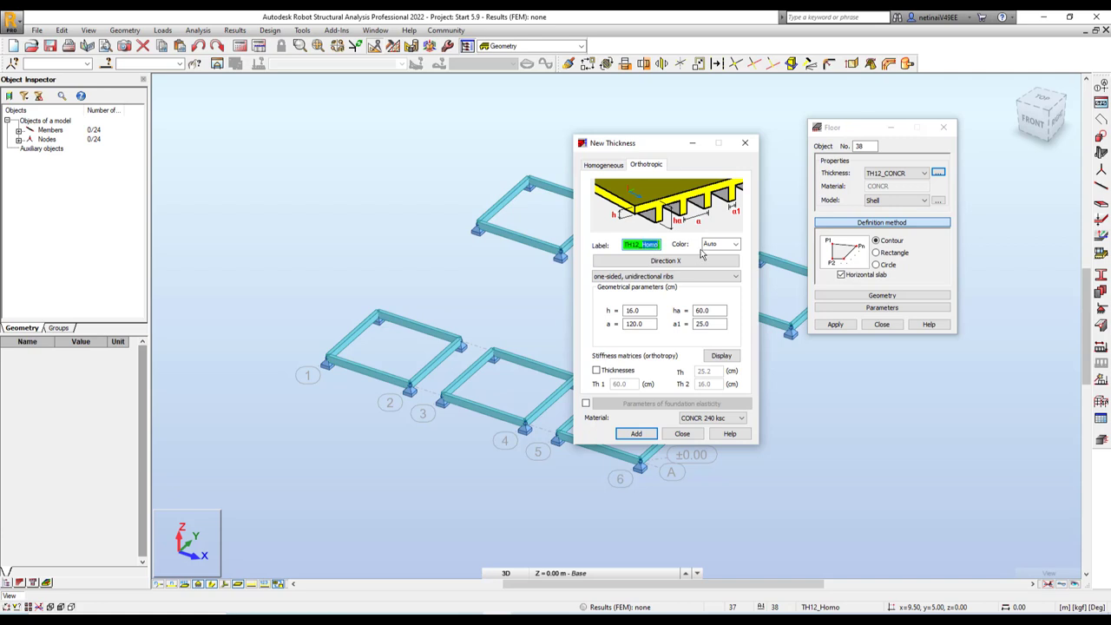
text(Reduced)
click(660, 276)
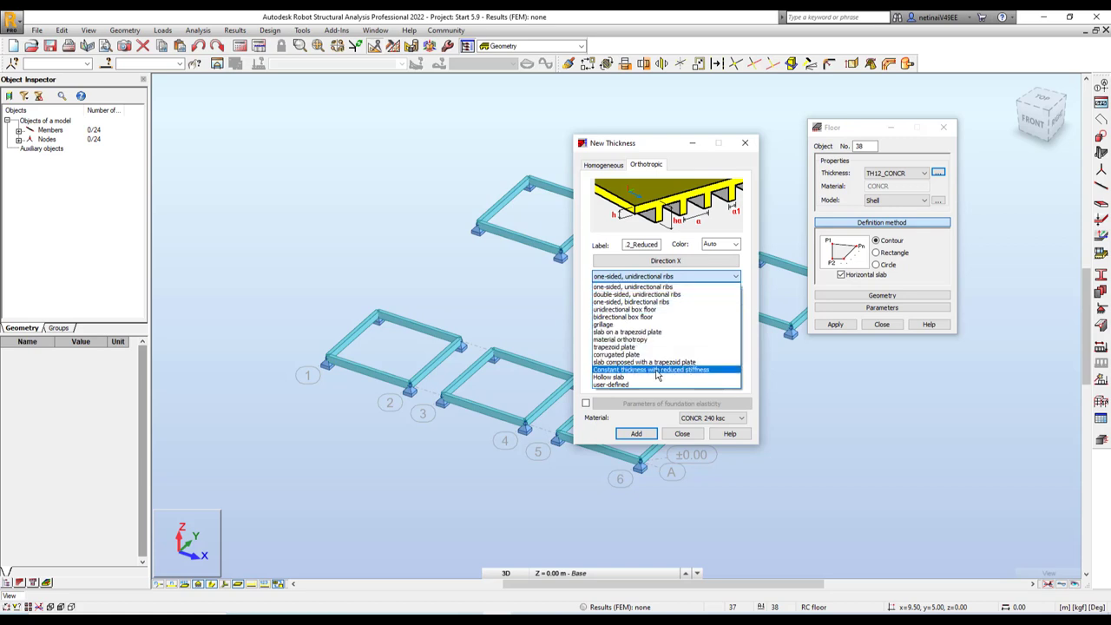
click(660, 369)
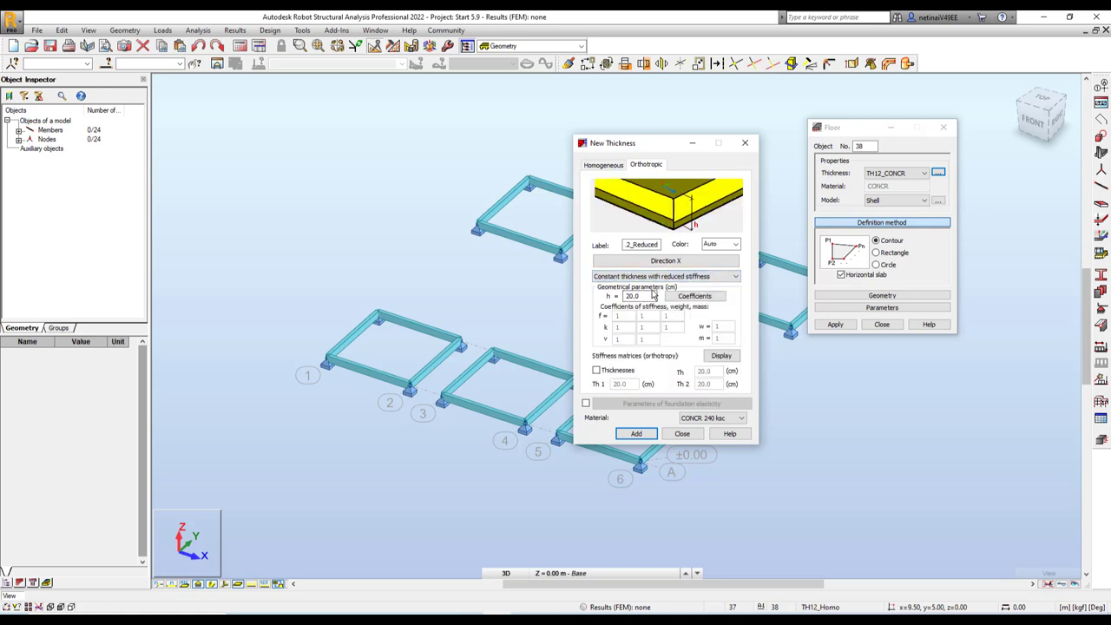
drag(657, 297, 570, 300)
text(12)
Step: Set the flexure stiffness coefficients to 0.25, add TH12_Reduced, and close the thickness dialog
click(694, 296)
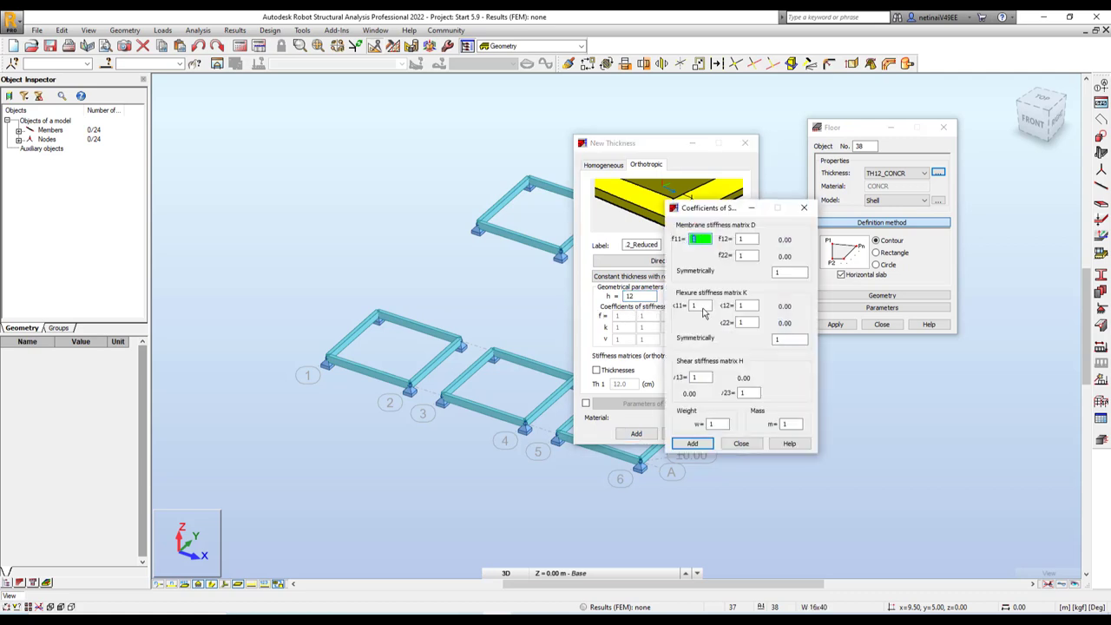
text(5)
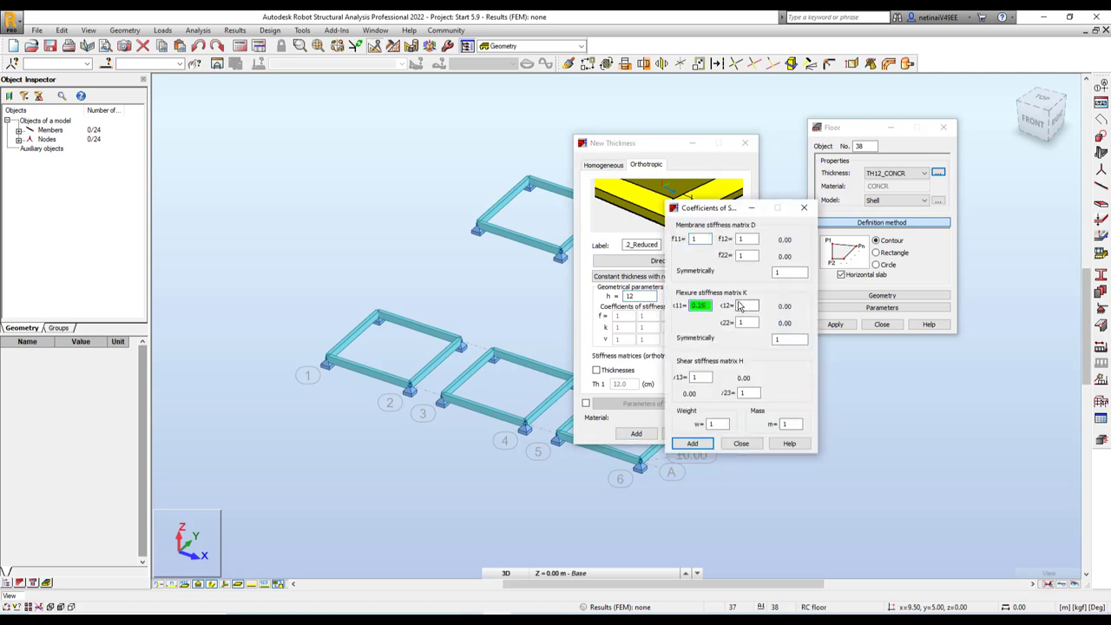
key(Tab)
text(0.25)
key(Tab)
text(0.25)
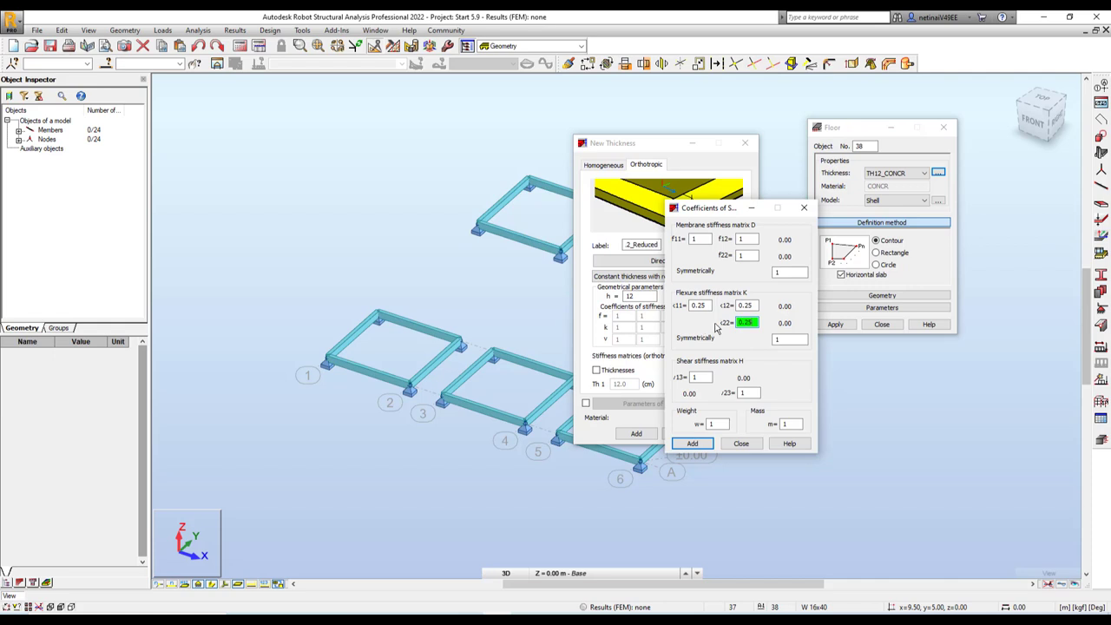
click(692, 444)
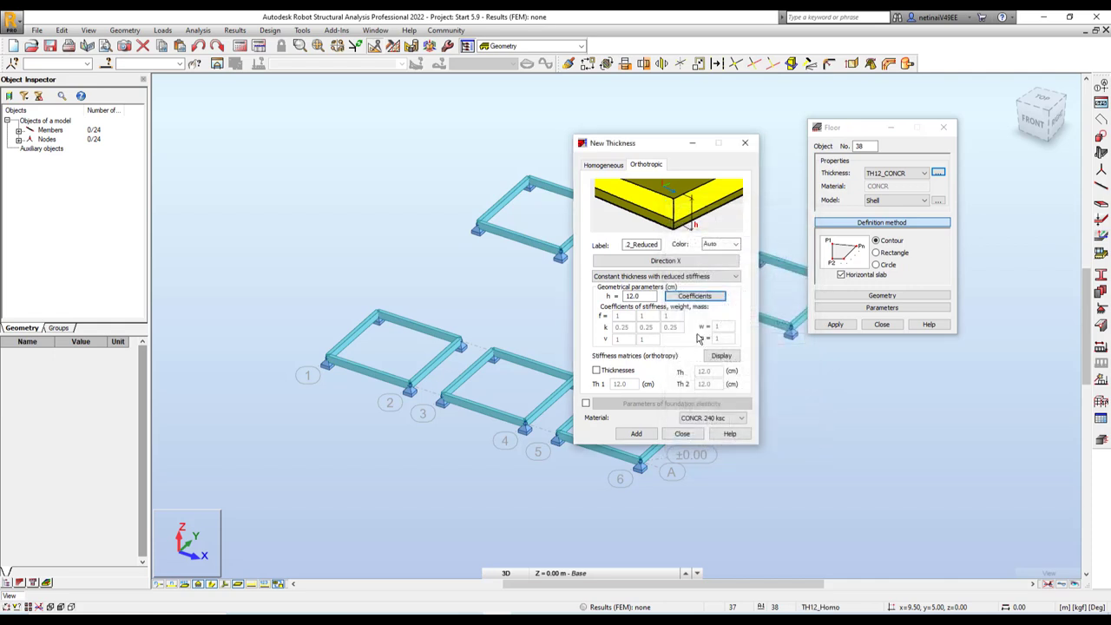
click(636, 435)
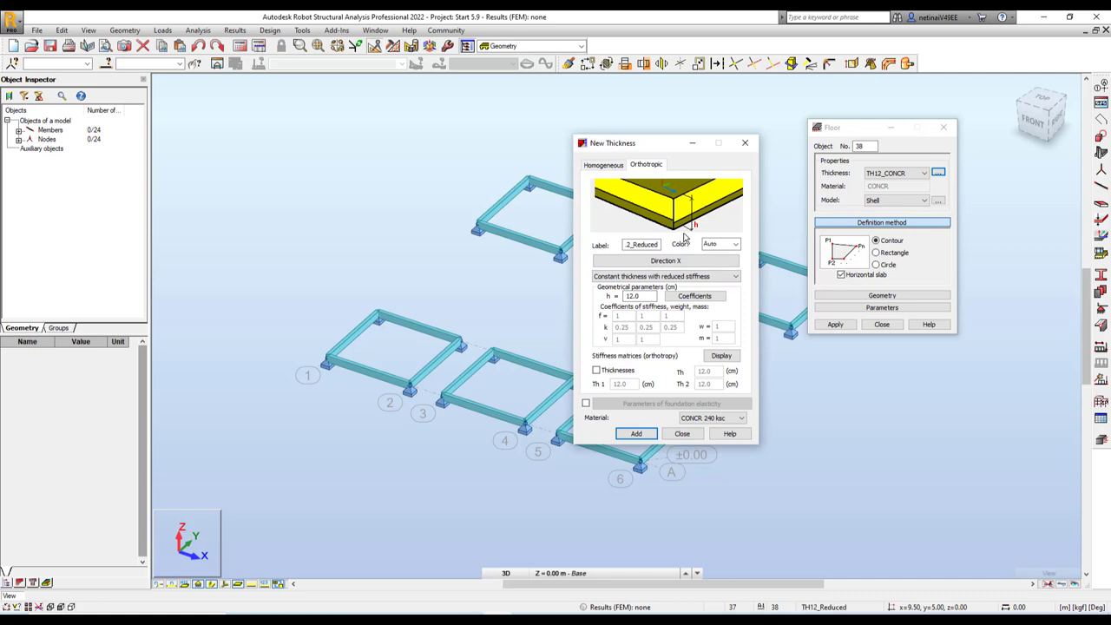
click(745, 144)
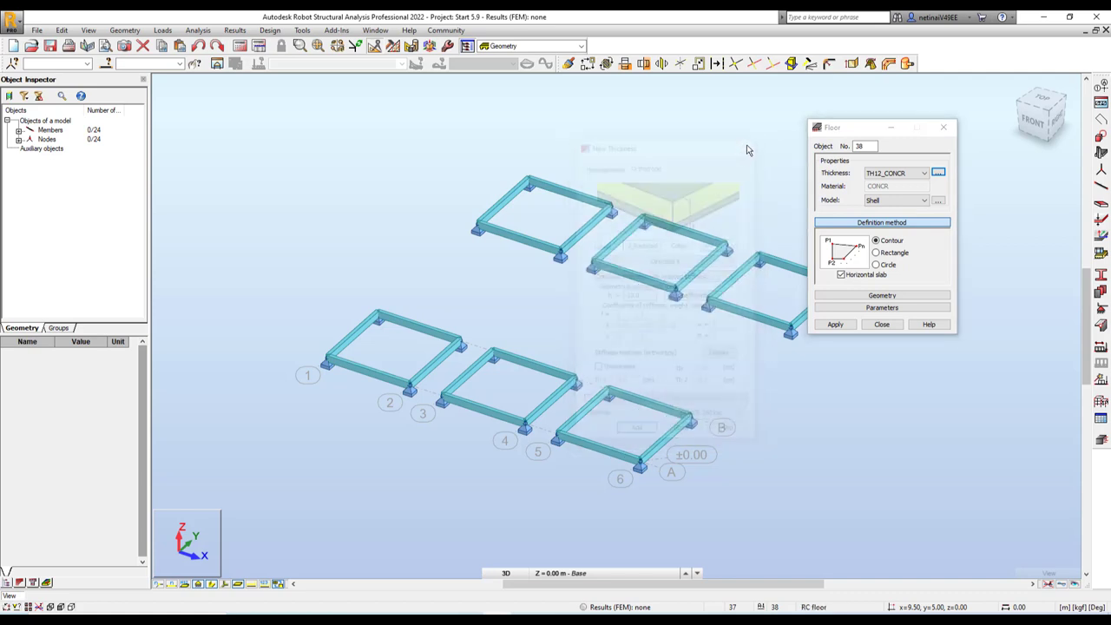
Step: Draw a rectangular TH12_Homo slab across the first front bay's corners
click(905, 175)
click(903, 192)
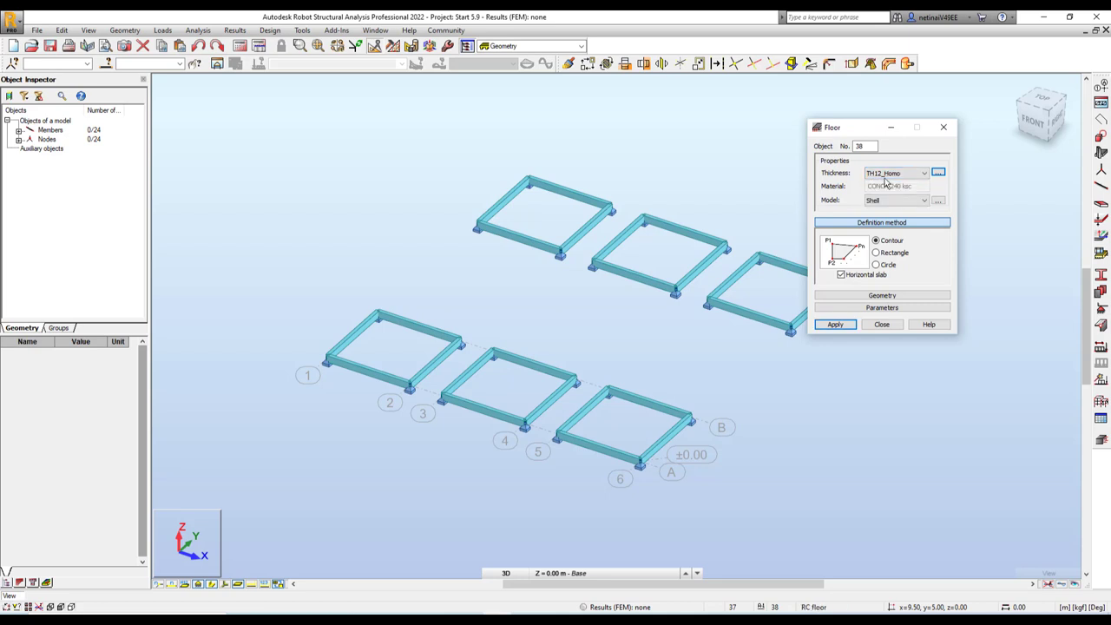
click(889, 204)
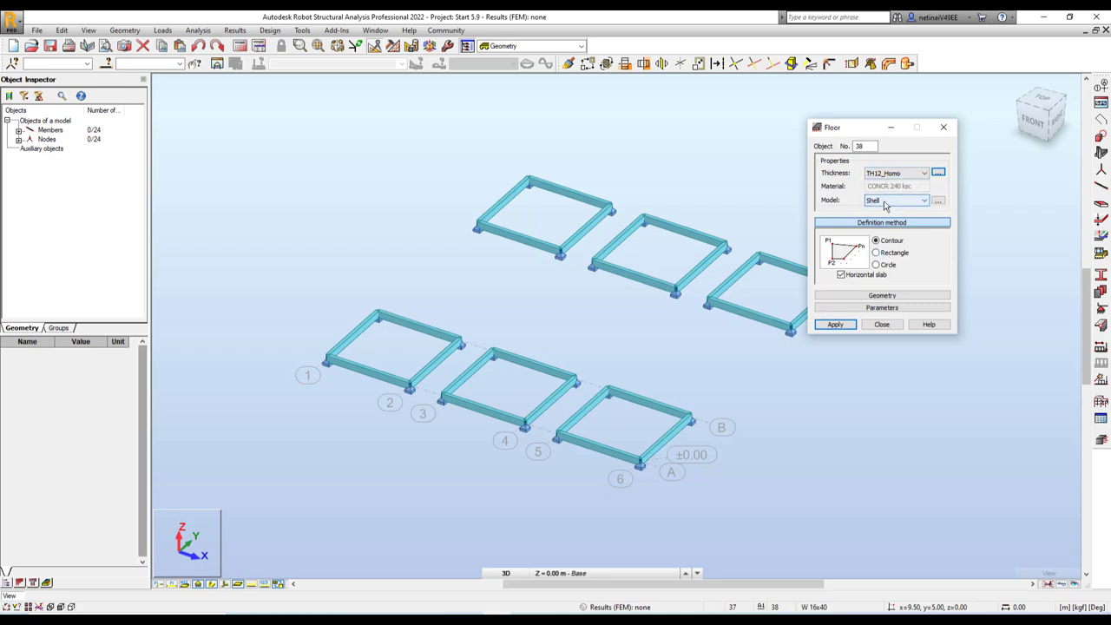
click(880, 253)
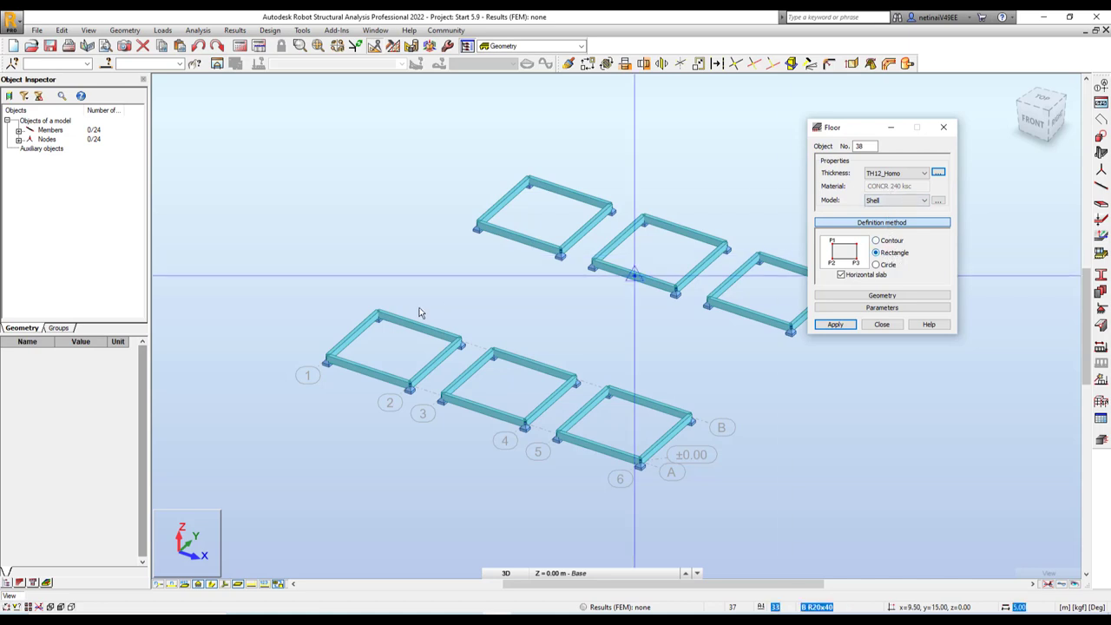
click(344, 344)
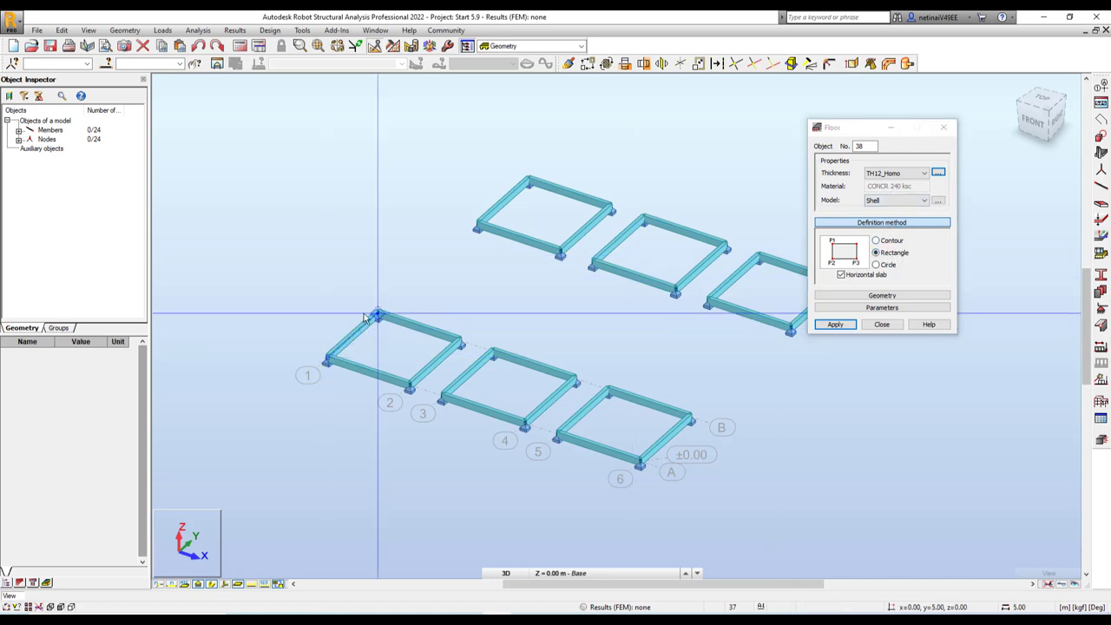
click(449, 342)
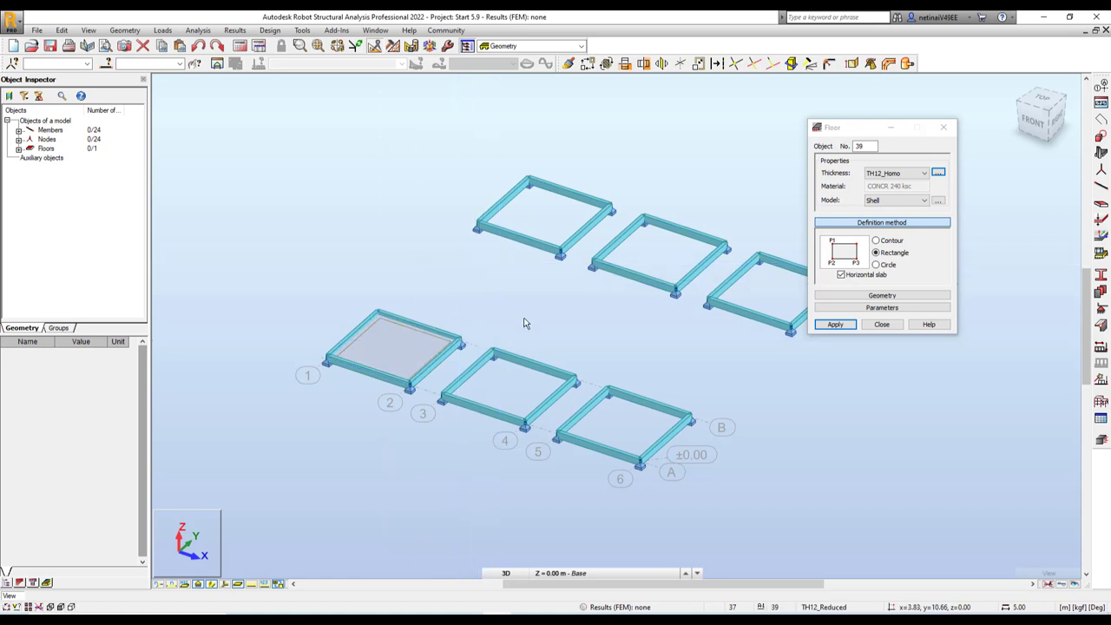
Step: Draw a rectangular TH12_Reduced slab in the second front bay
click(901, 174)
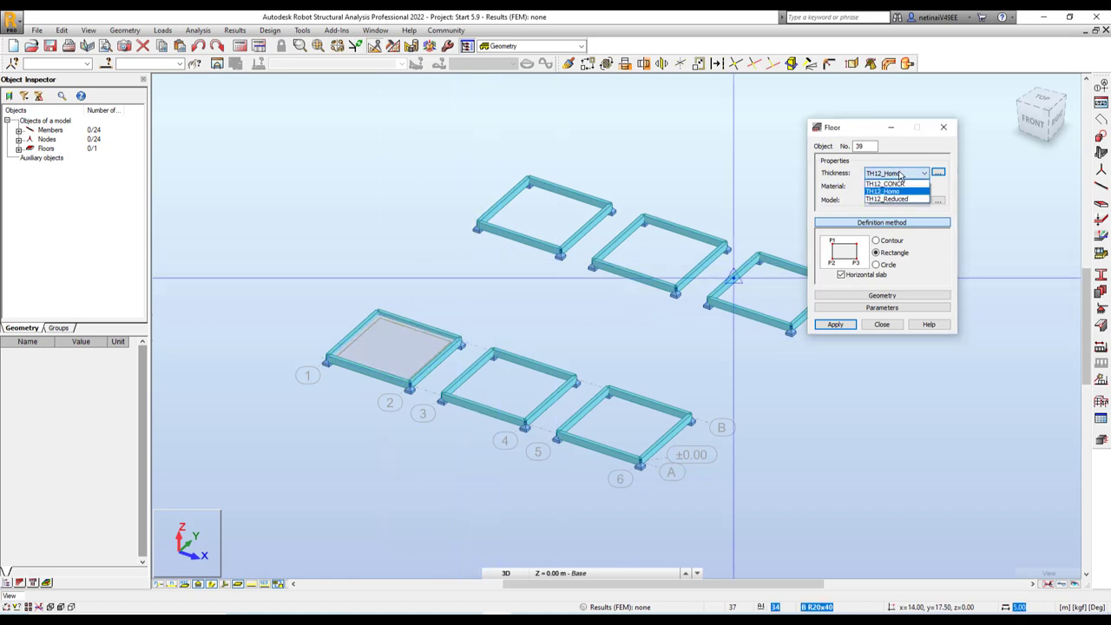
click(902, 199)
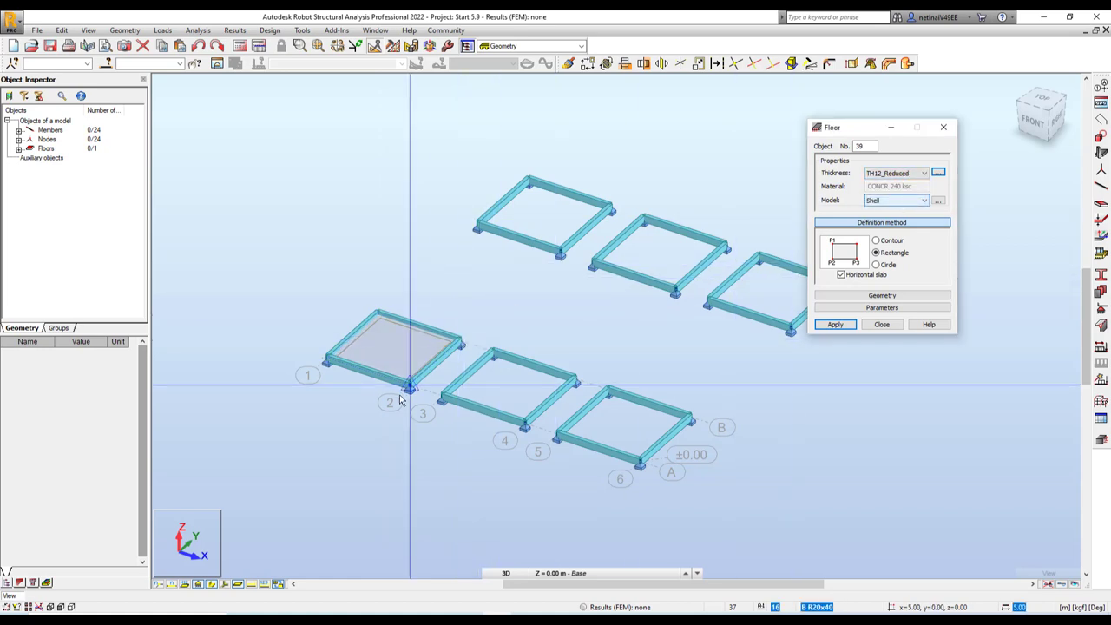
click(442, 398)
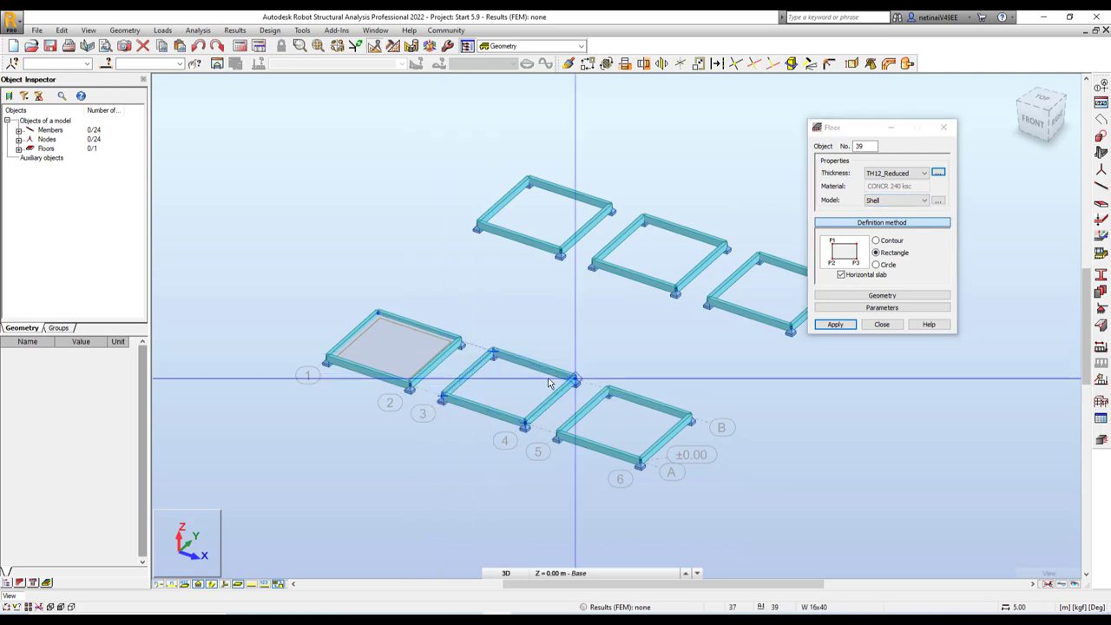
click(570, 355)
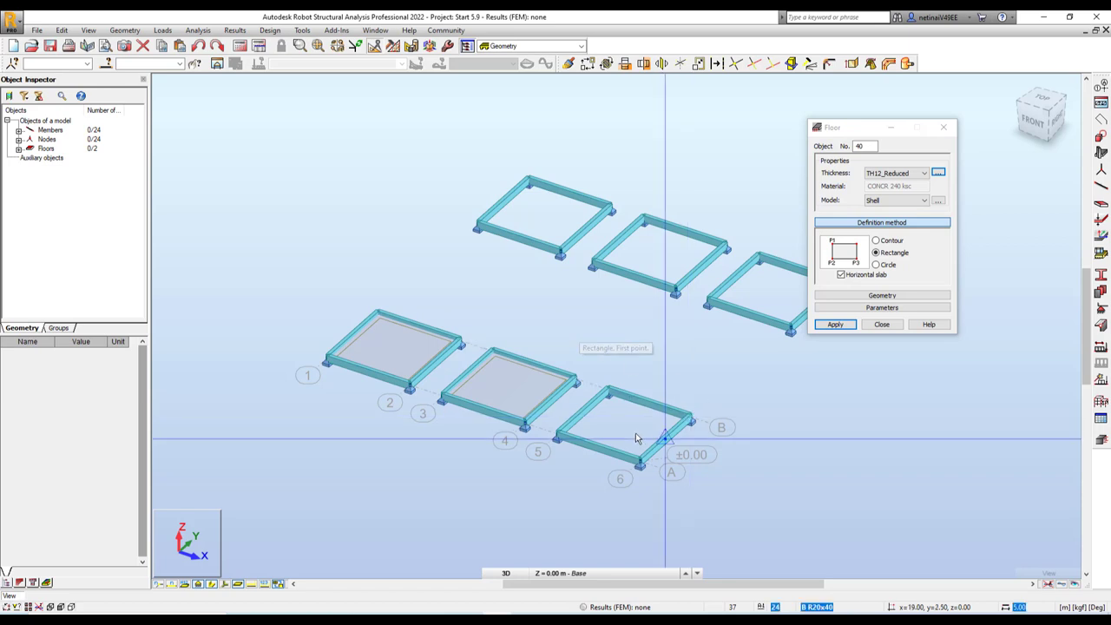
Step: Draw a TH12_Homo slab with the Deck slab (one-way) model in the first rear bay
middle_drag(579, 137, 521, 185)
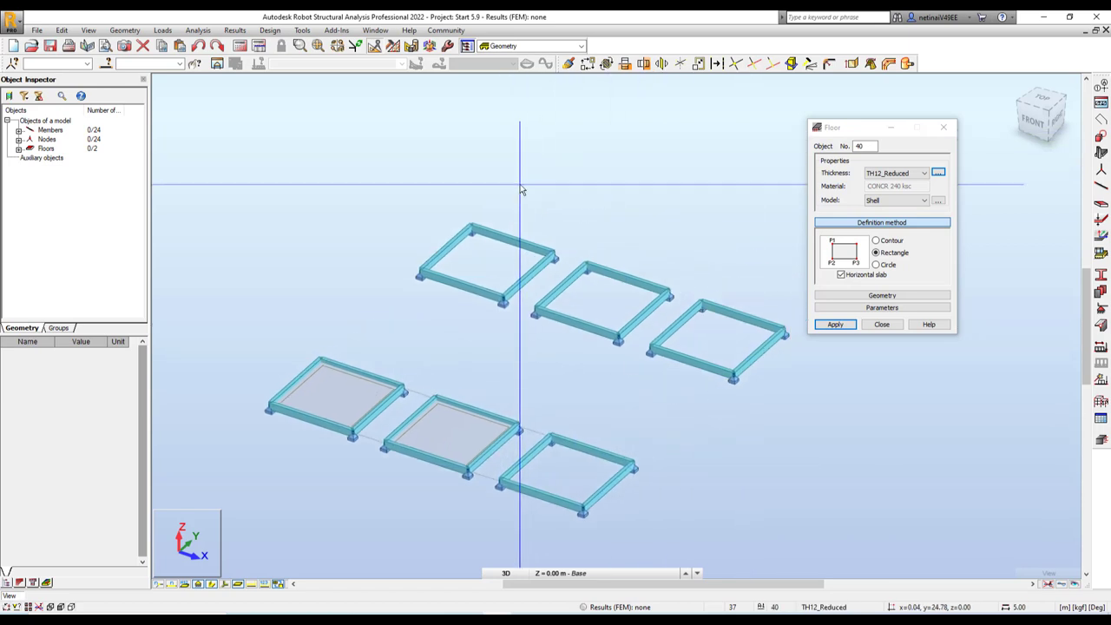
click(910, 177)
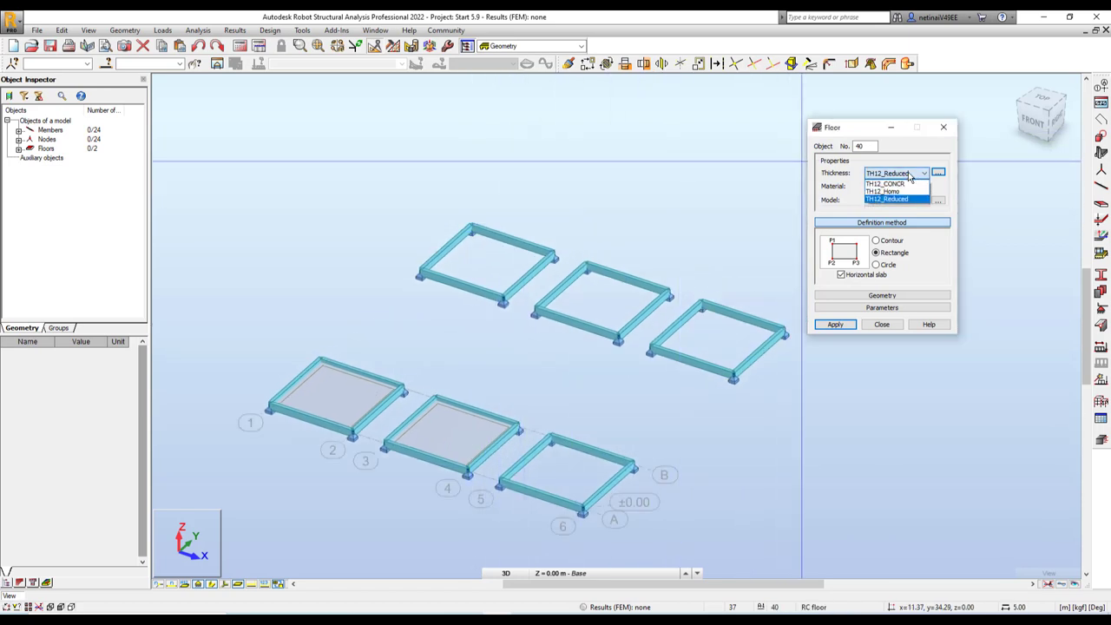
click(903, 191)
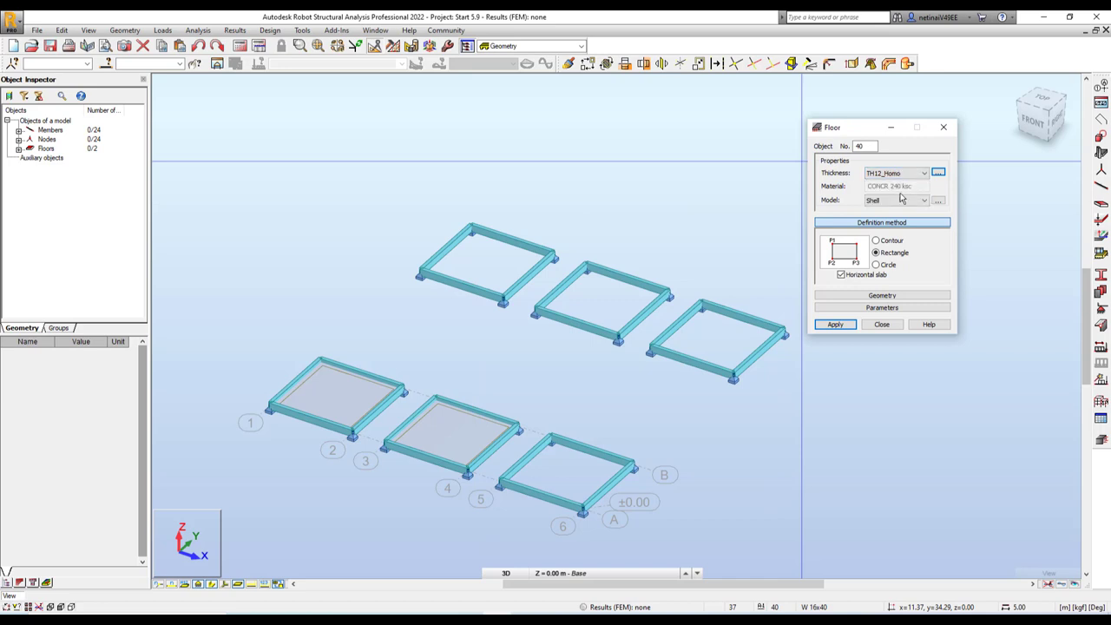
click(903, 201)
click(902, 218)
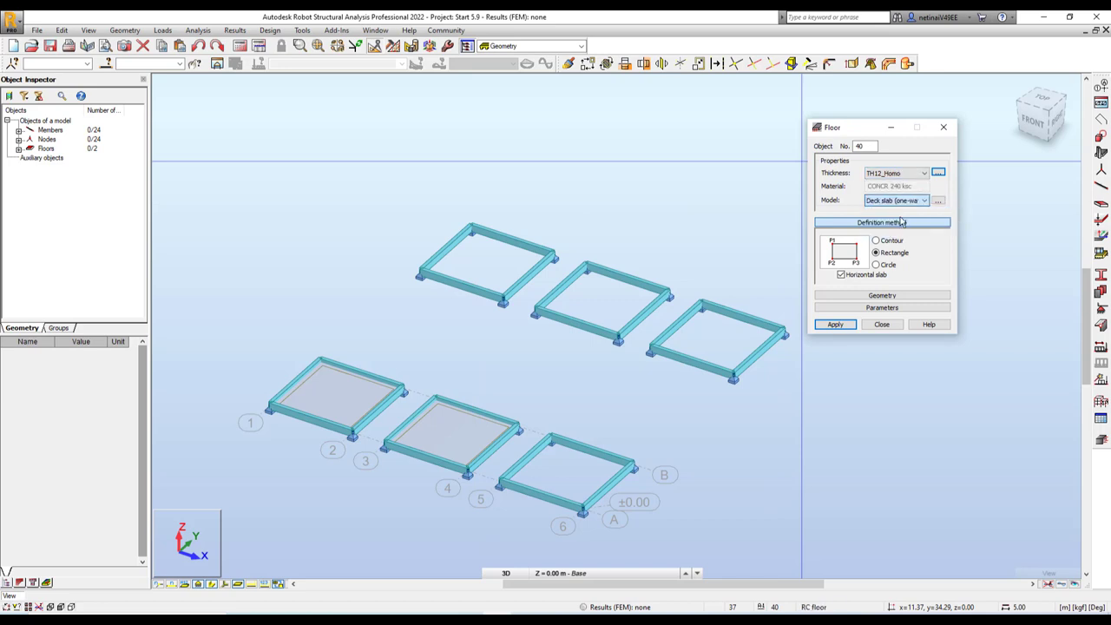
click(425, 275)
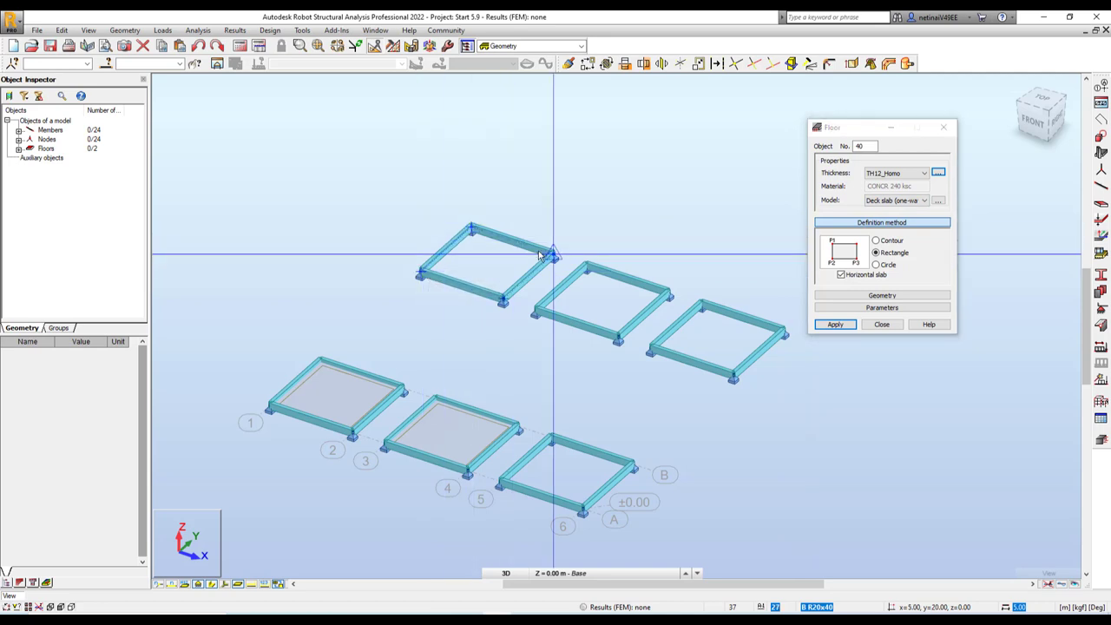
click(471, 228)
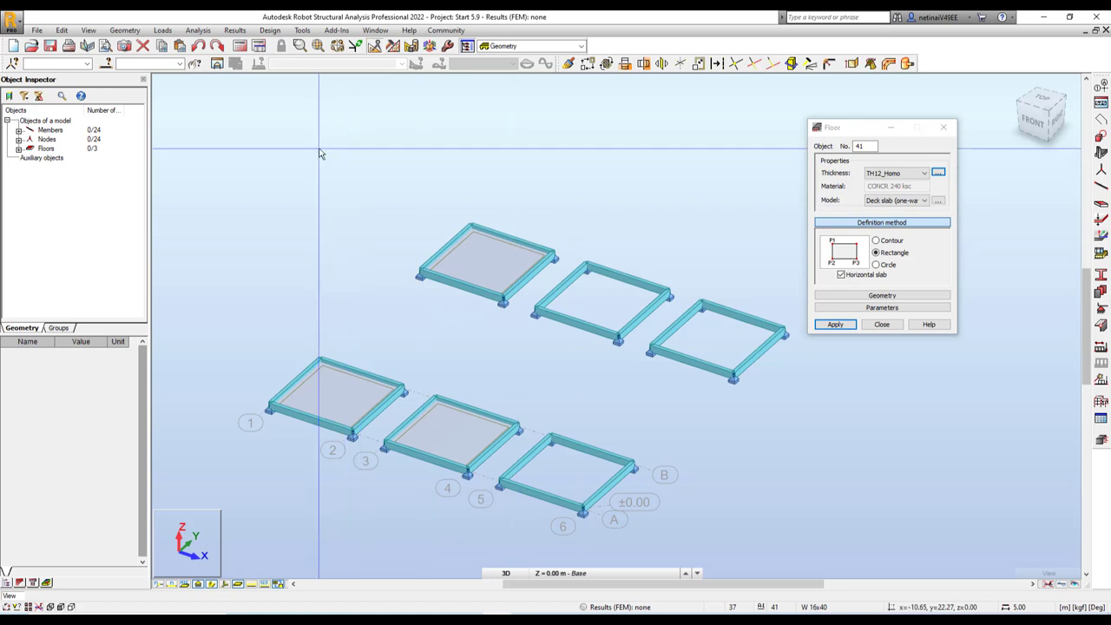
Step: Enable Direction of load distribution under Panels / FE in the Display settings
right_click(253, 151)
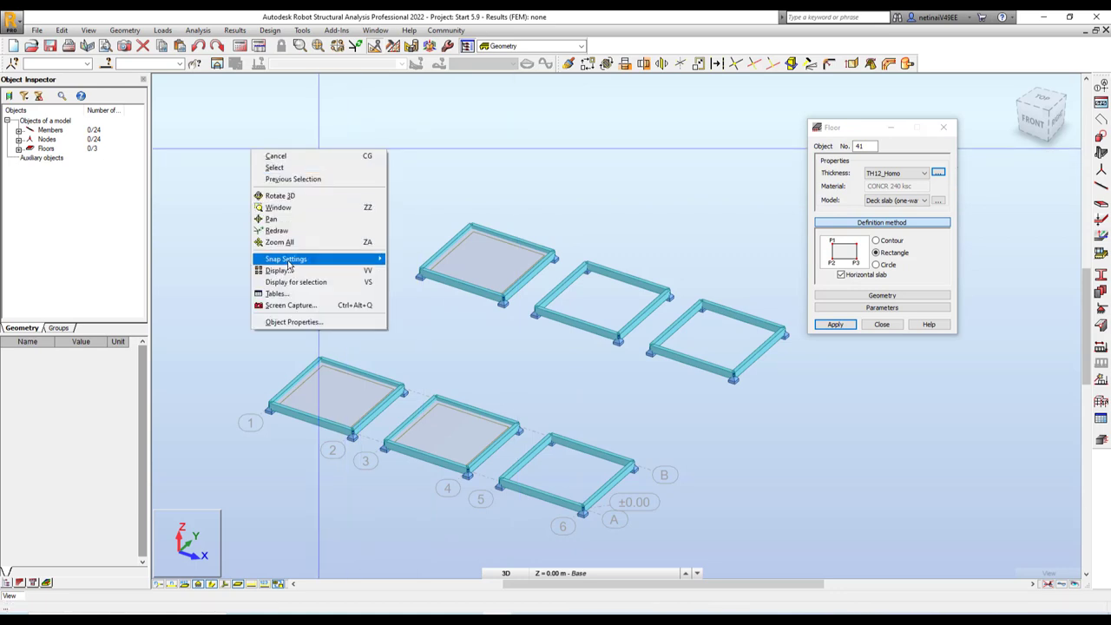
click(287, 270)
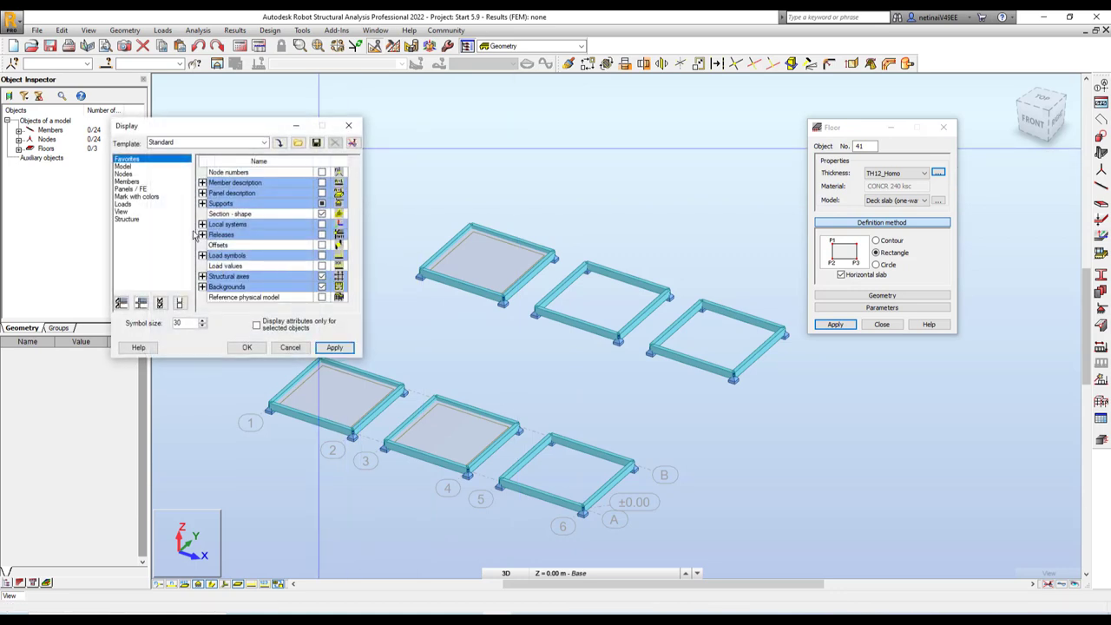
click(127, 189)
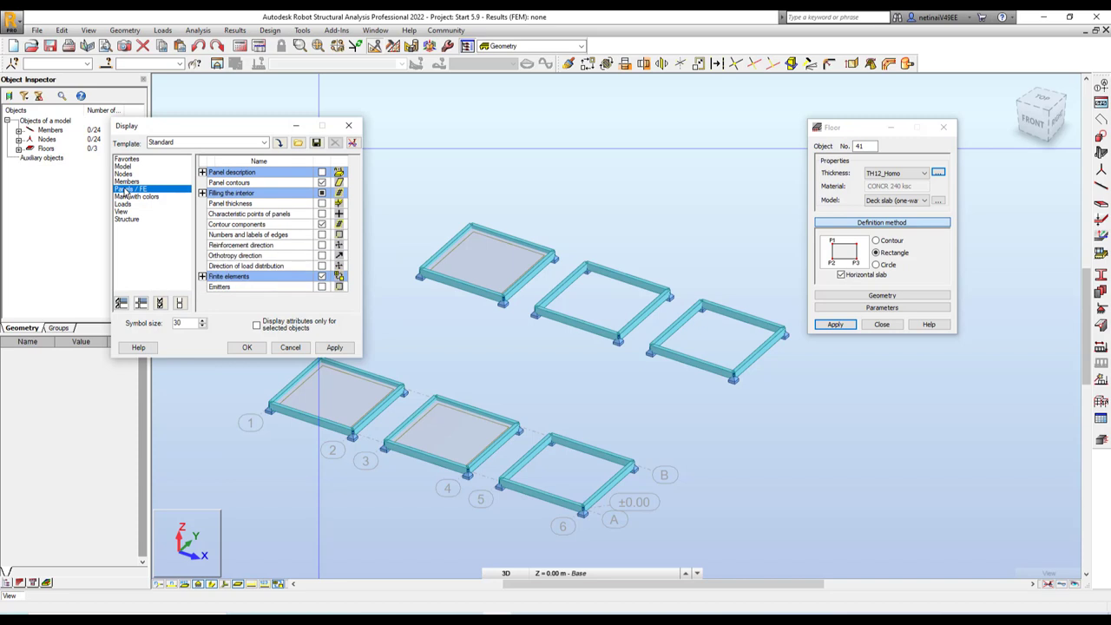
click(323, 266)
click(334, 347)
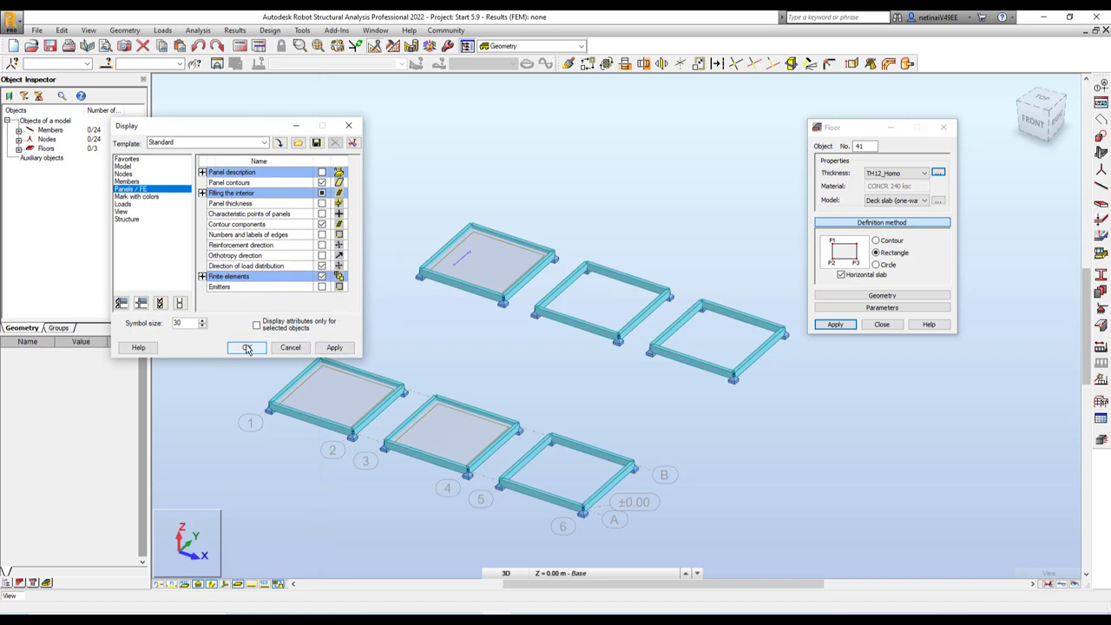
click(247, 348)
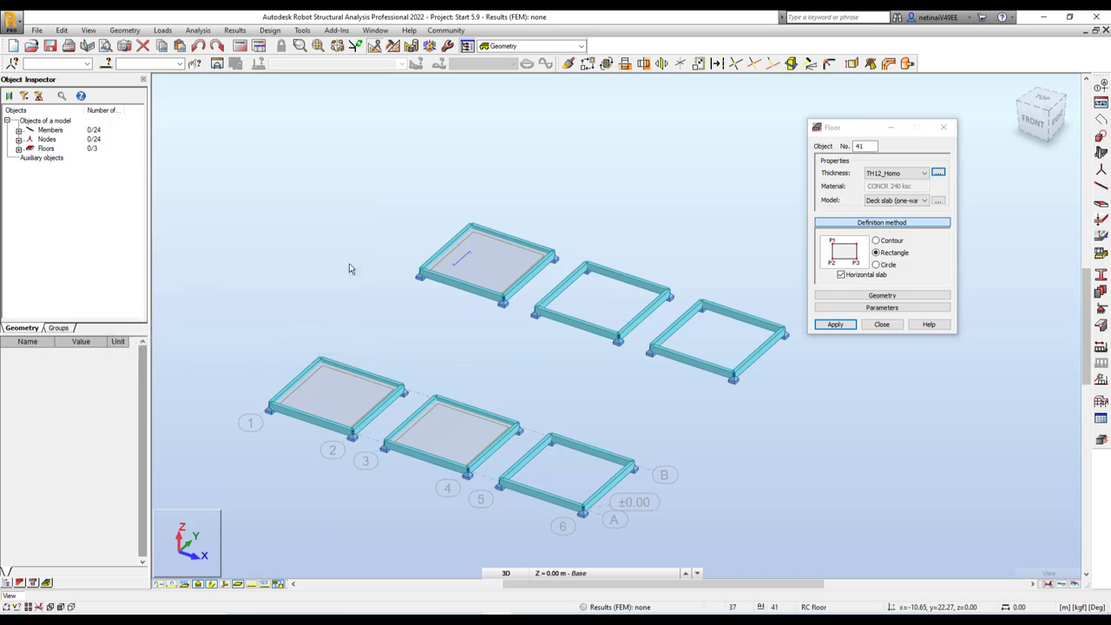
Step: Enable Thickness - legend by colors under Mark with colors in the Display settings
right_click(237, 147)
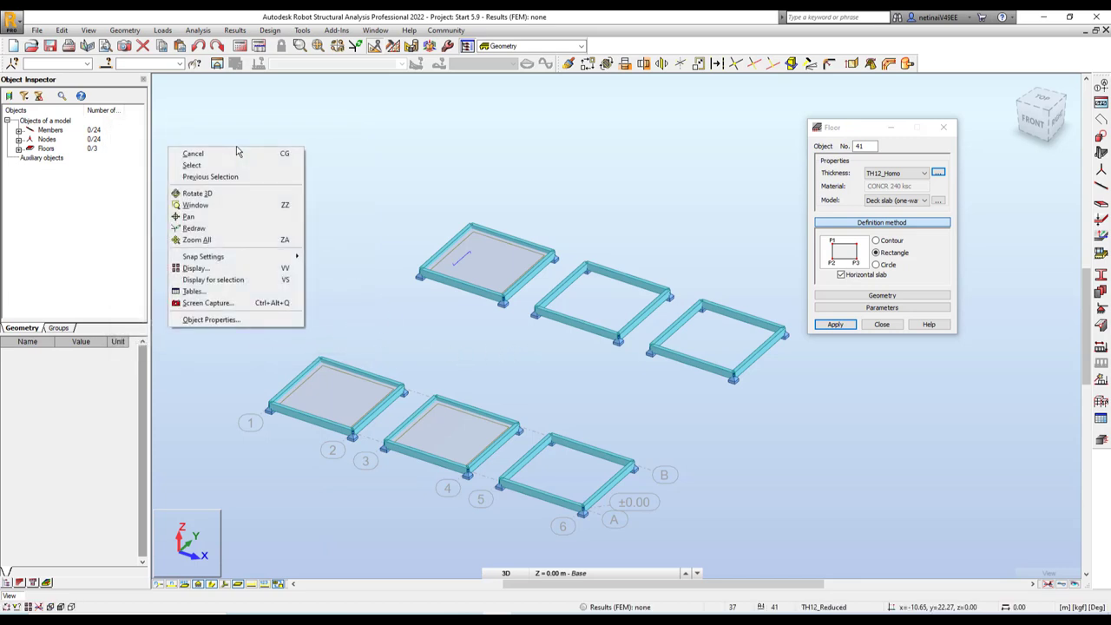
click(215, 273)
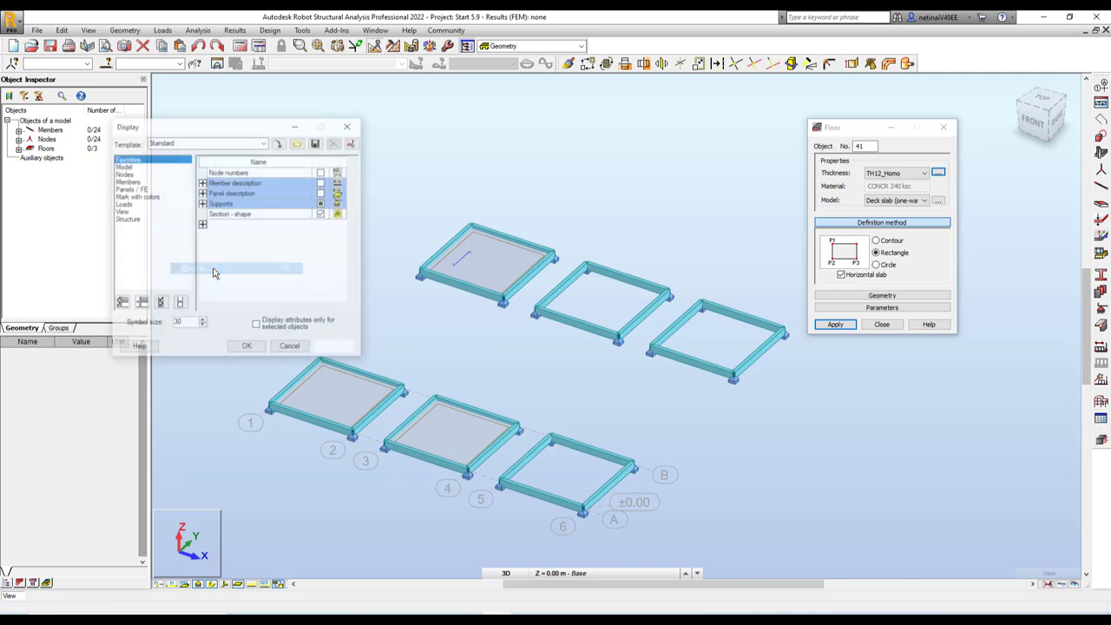
click(139, 197)
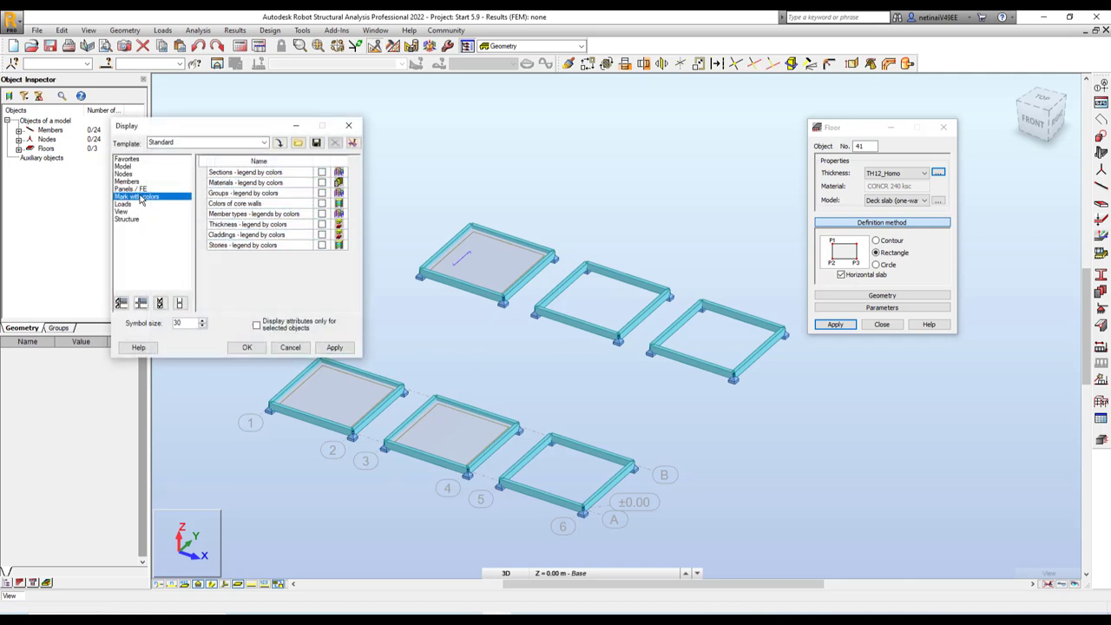
click(322, 223)
click(335, 347)
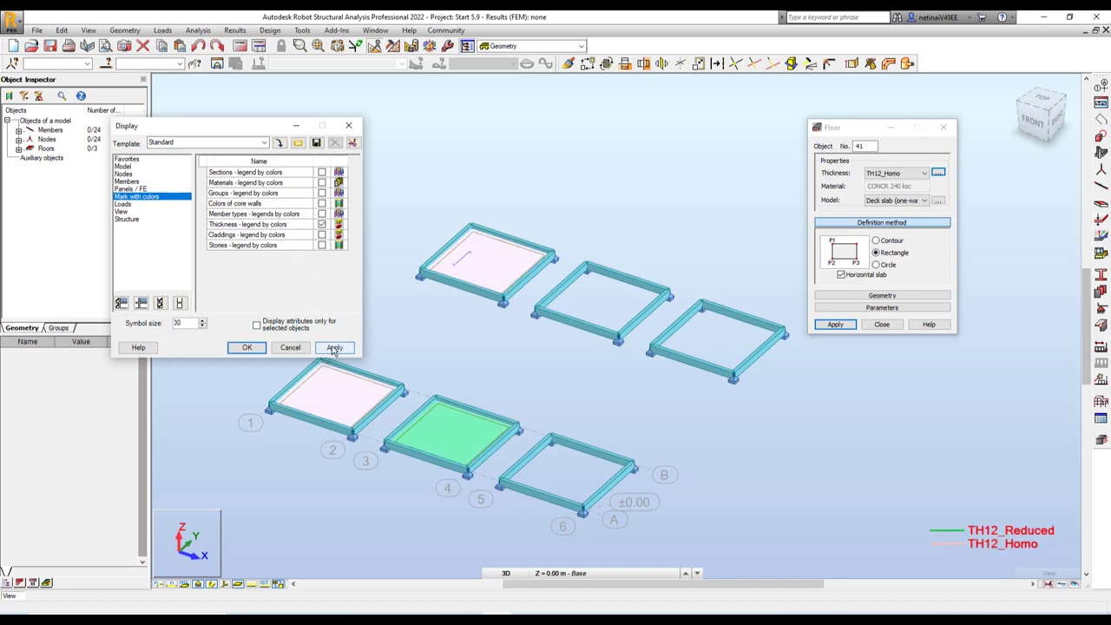
click(247, 348)
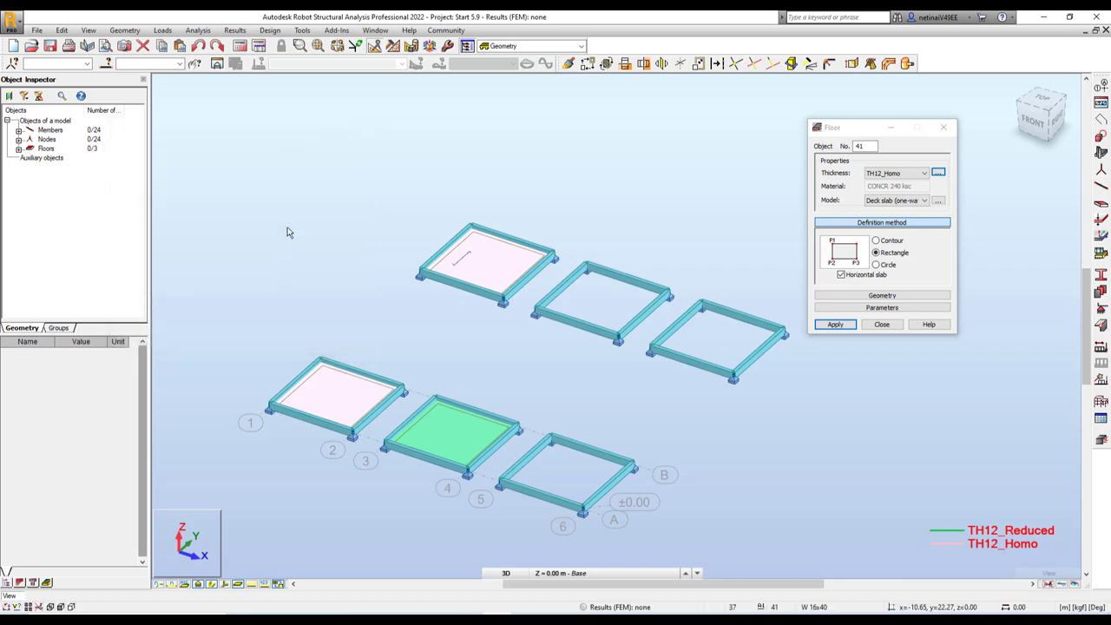
Step: Draw a TH12_Reduced slab in the second rear bay, then close the Floor dialog
click(876, 173)
click(886, 198)
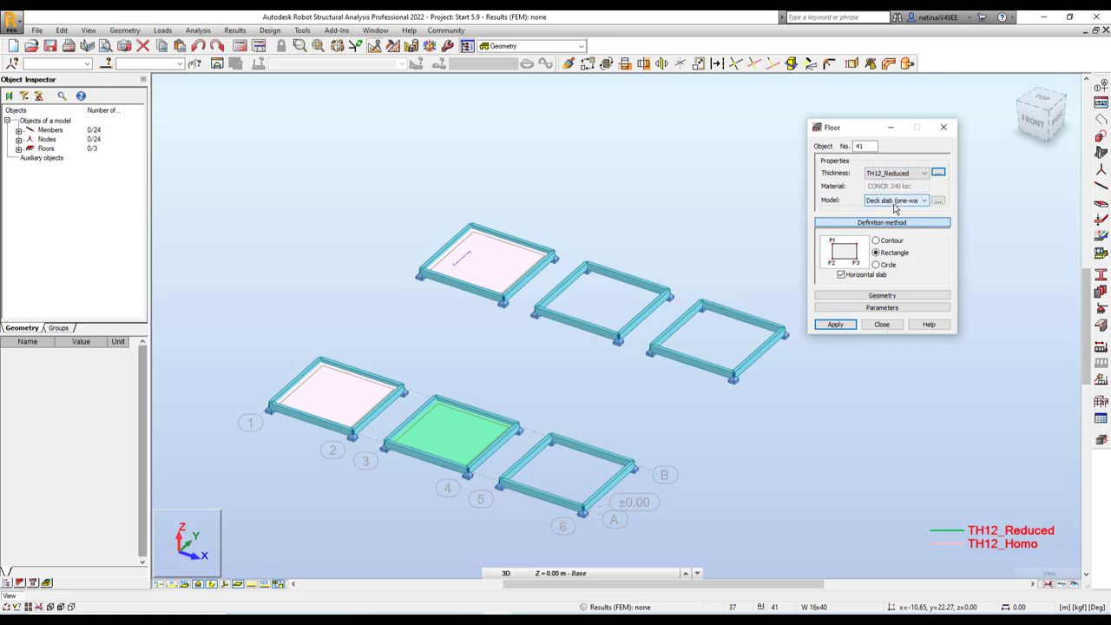
click(540, 307)
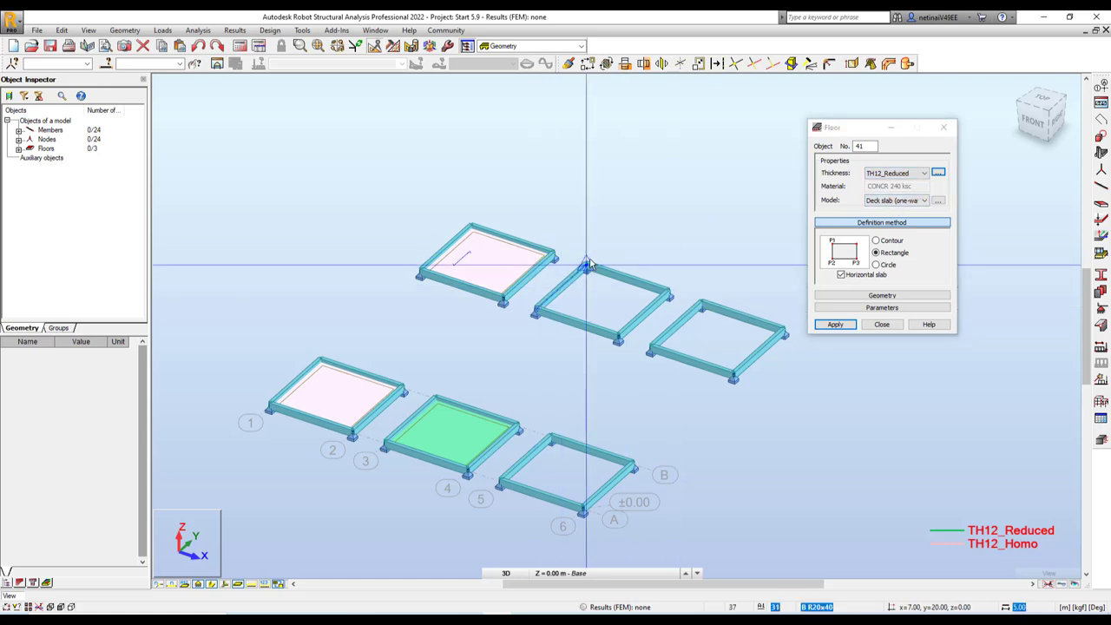
click(669, 296)
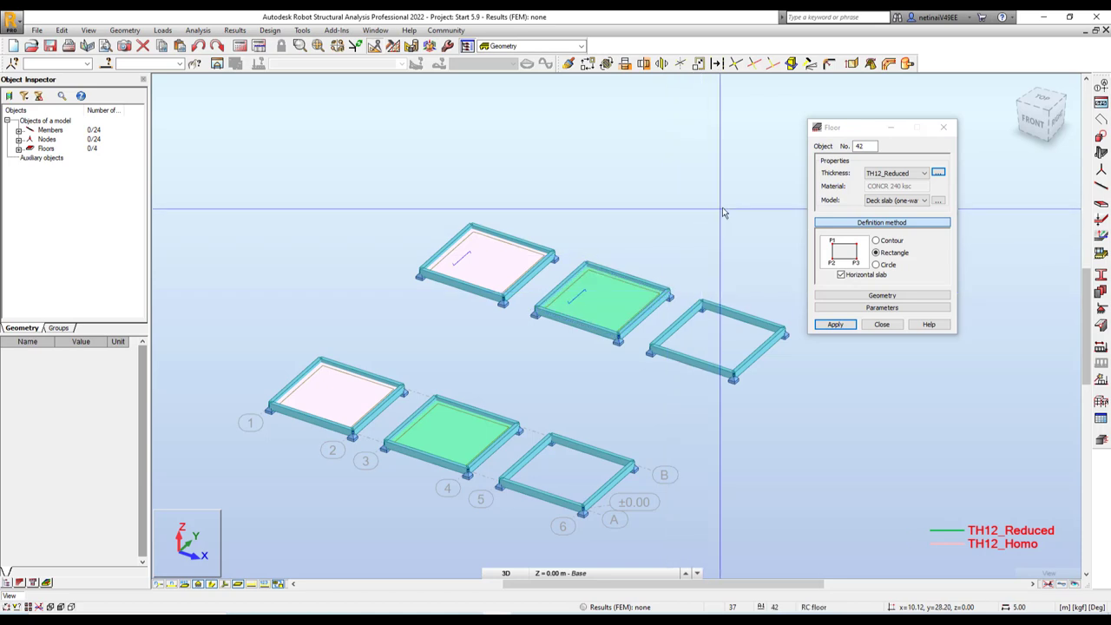
click(944, 127)
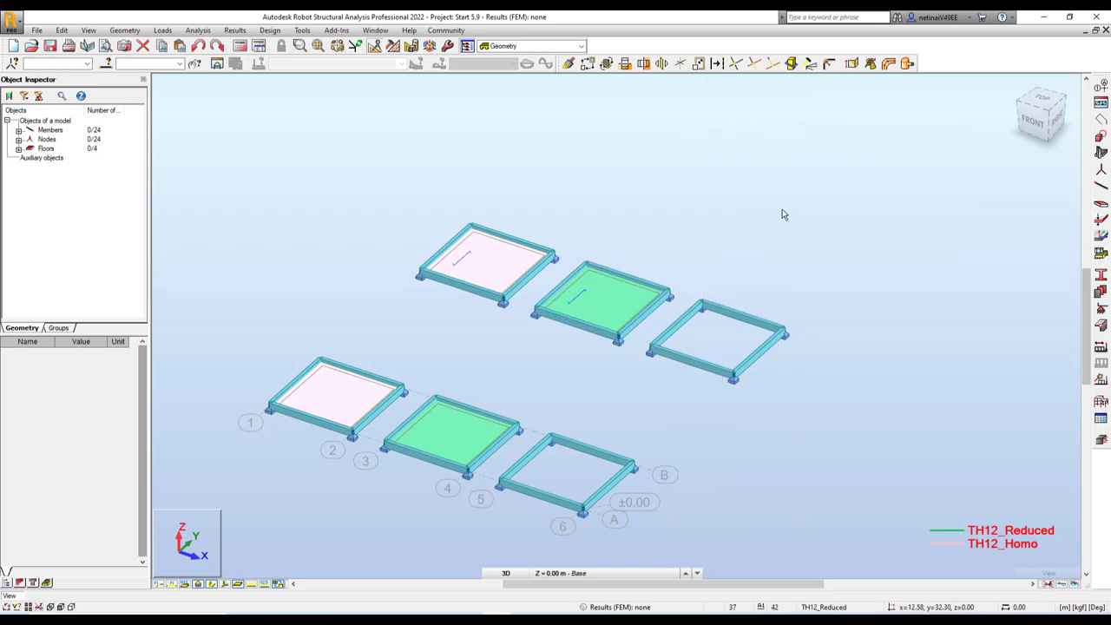
middle_drag(782, 214, 784, 199)
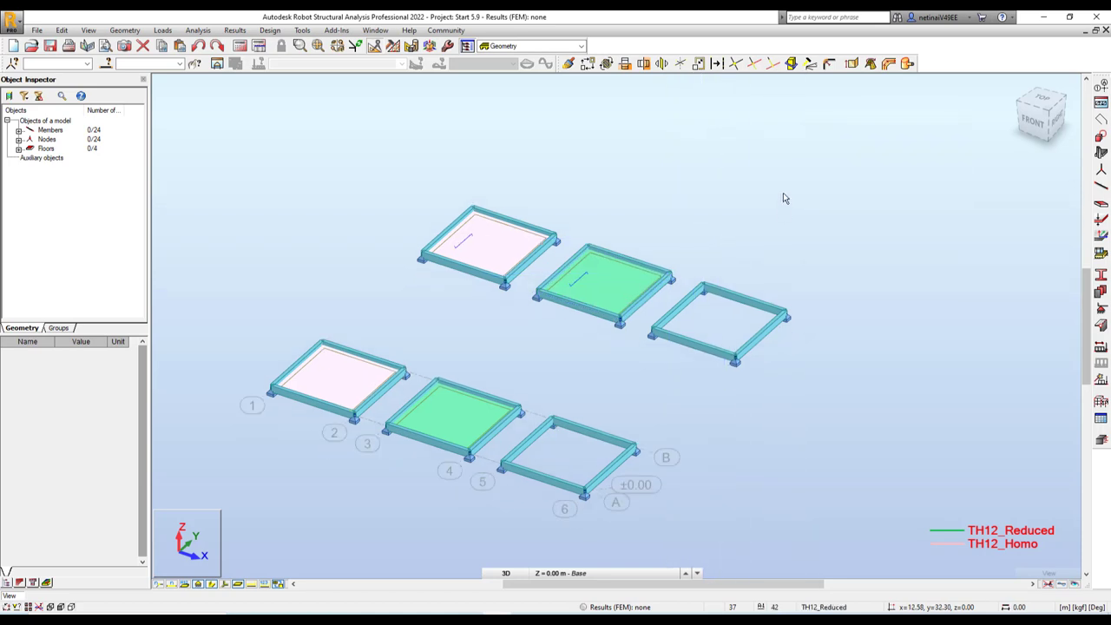
Step: Add a two-way rectangular cladding in the lower-right frame
click(126, 31)
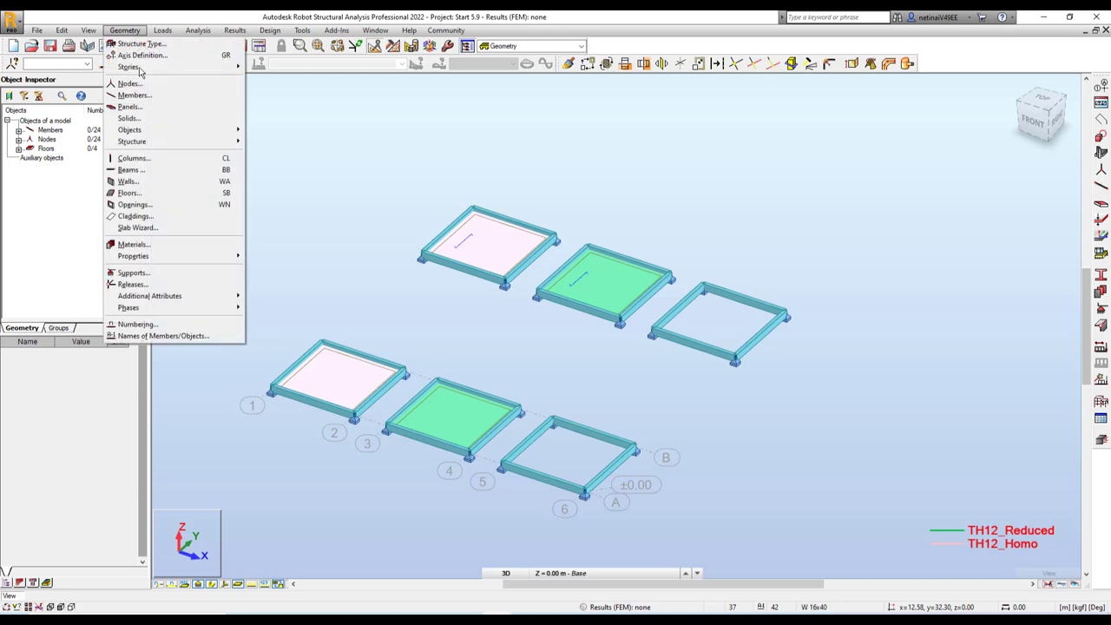
click(141, 216)
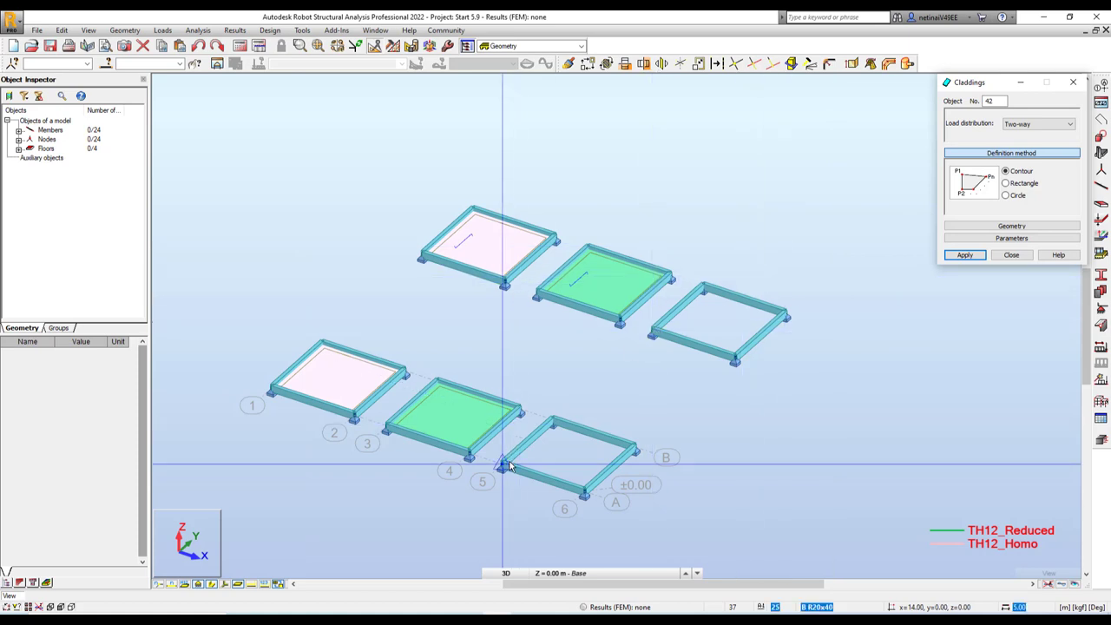
click(1007, 184)
click(552, 423)
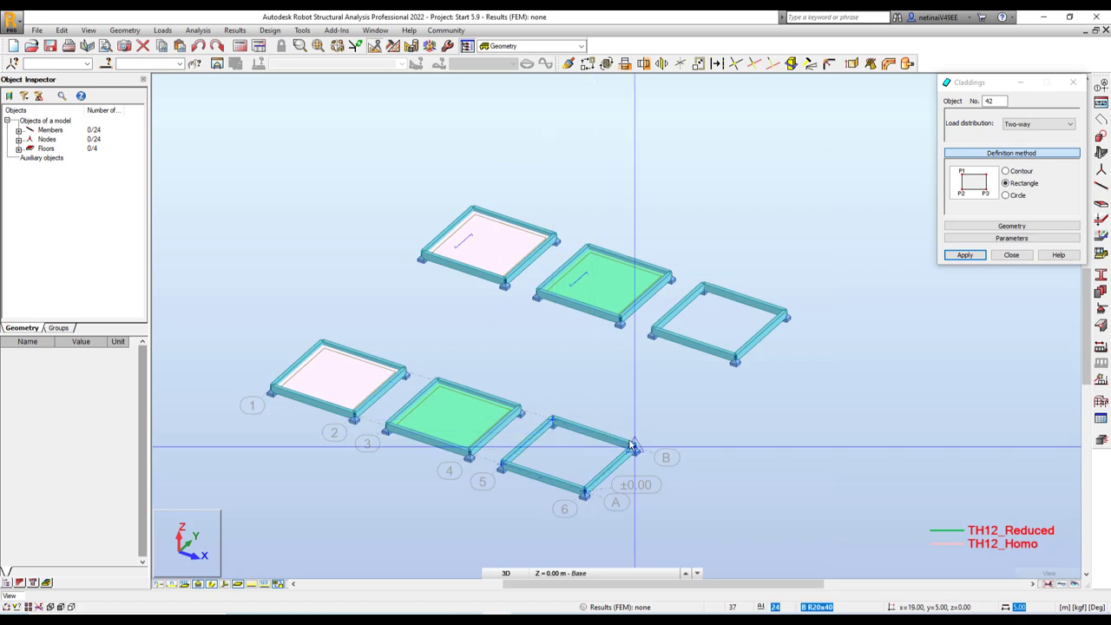
click(631, 449)
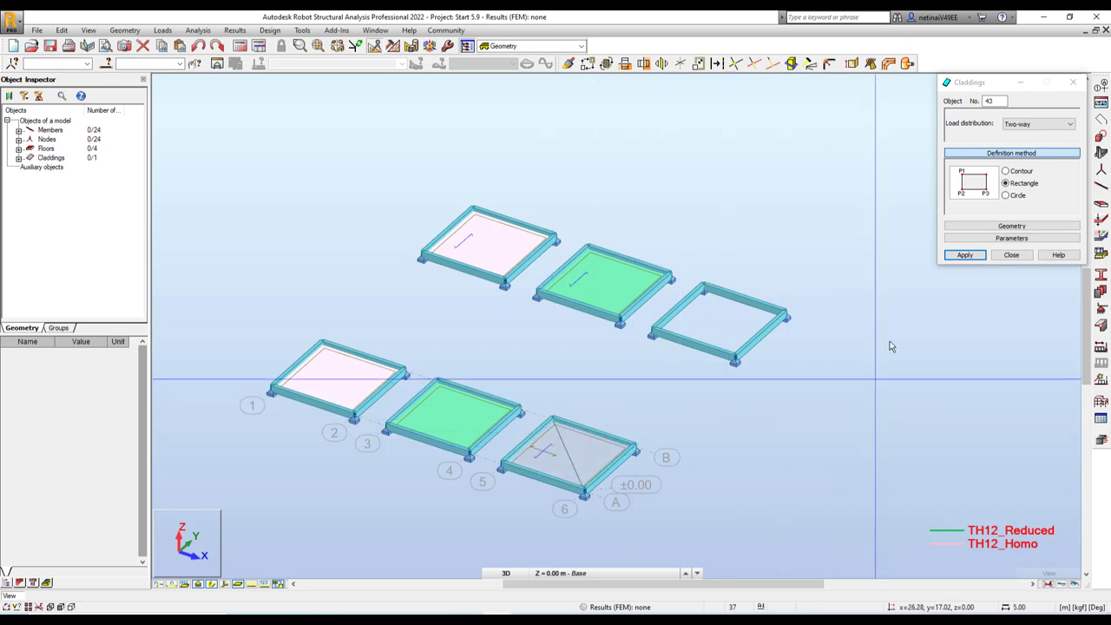
Step: Add a one-way X cladding in the upper-right frame and close the cladding settings
click(1031, 127)
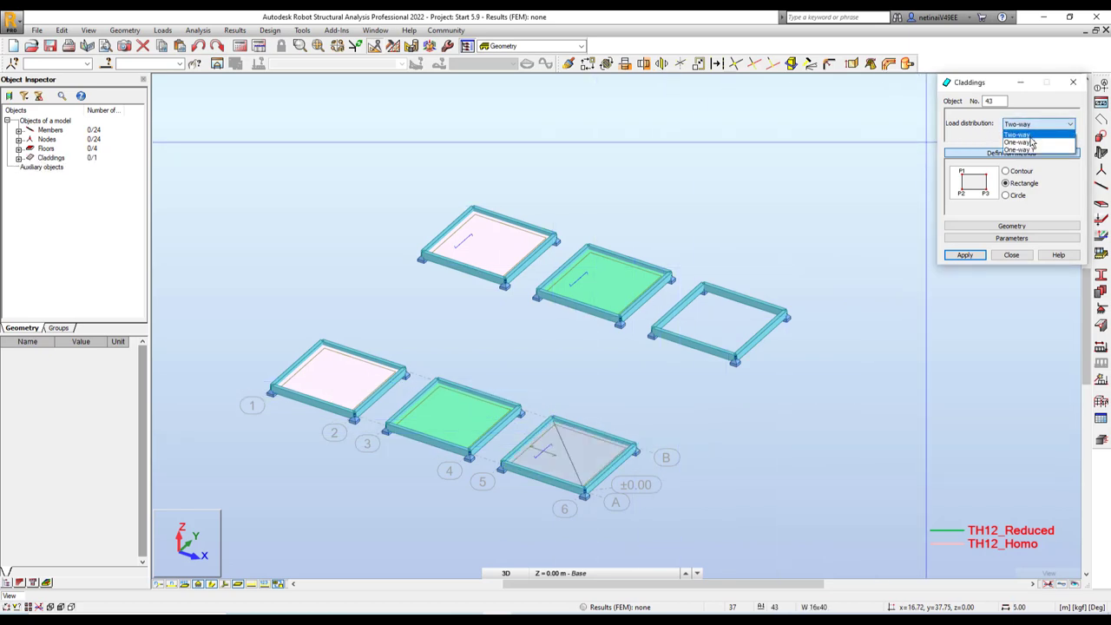
click(1034, 140)
drag(992, 83, 903, 151)
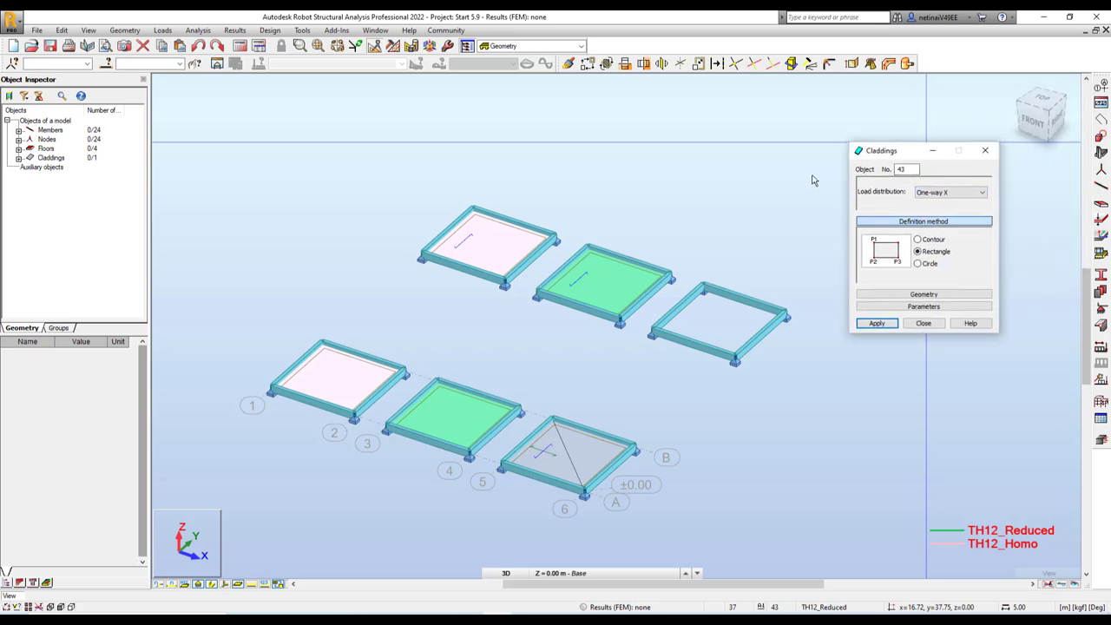
click(658, 333)
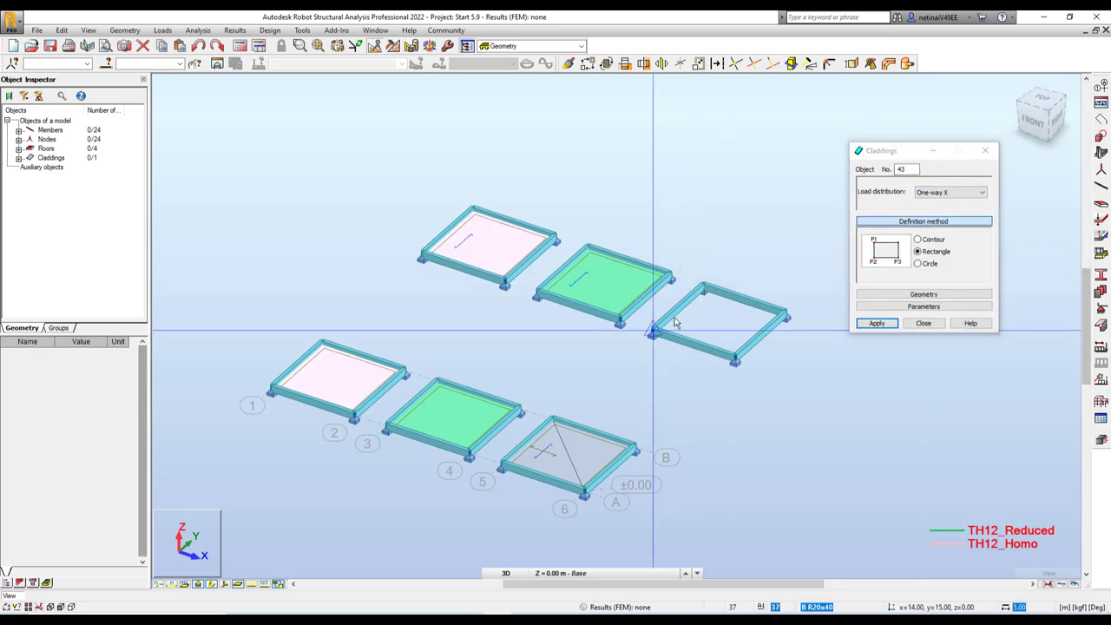
click(773, 316)
click(923, 323)
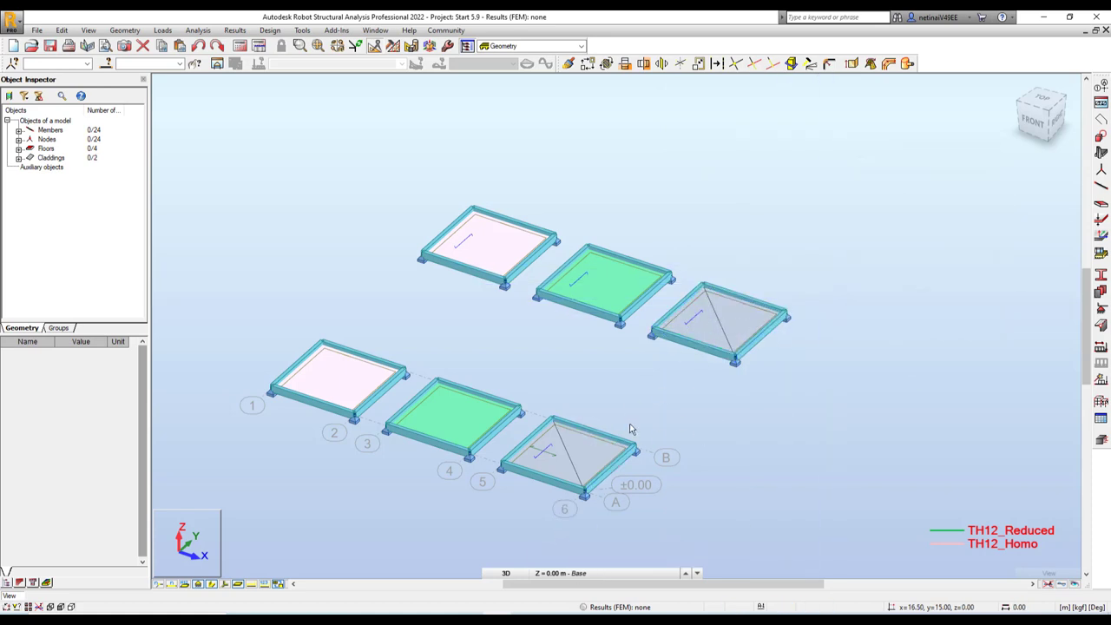
mouse_move(820, 439)
middle_down()
mouse_move(900, 404)
mouse_move(861, 433)
middle_up()
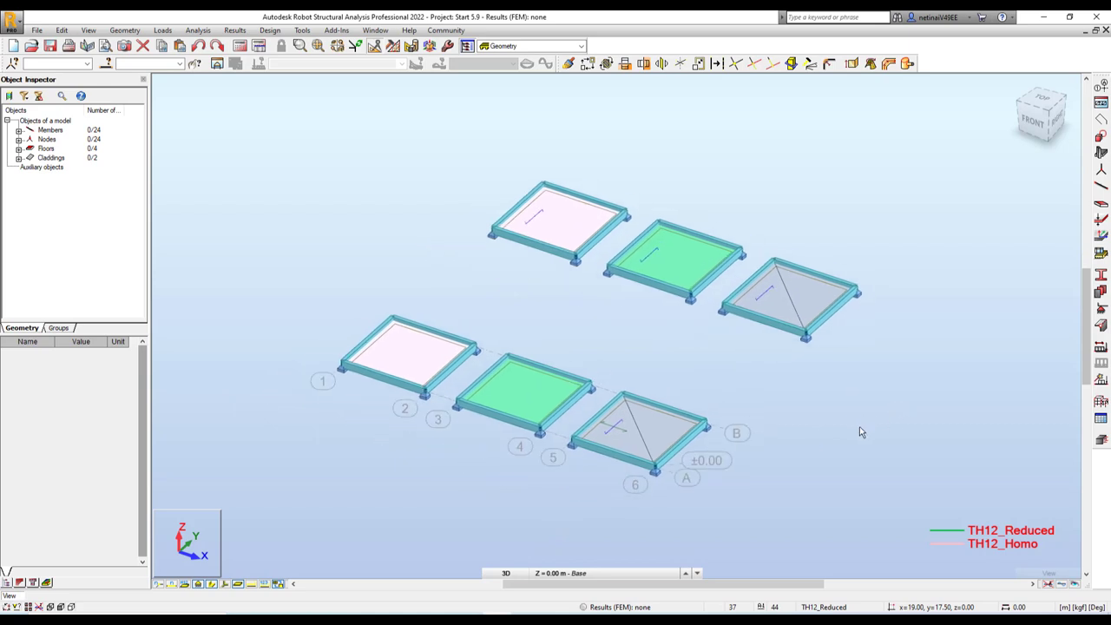
Step: Add DL1 as a dead load case and LL1 as a live load case
click(1101, 346)
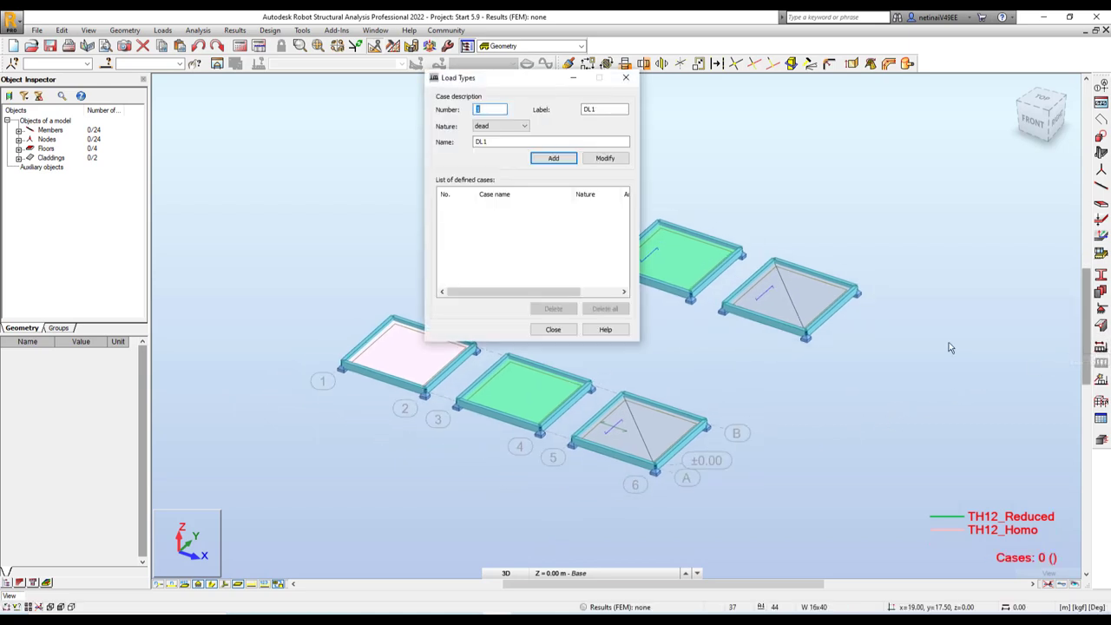
click(546, 171)
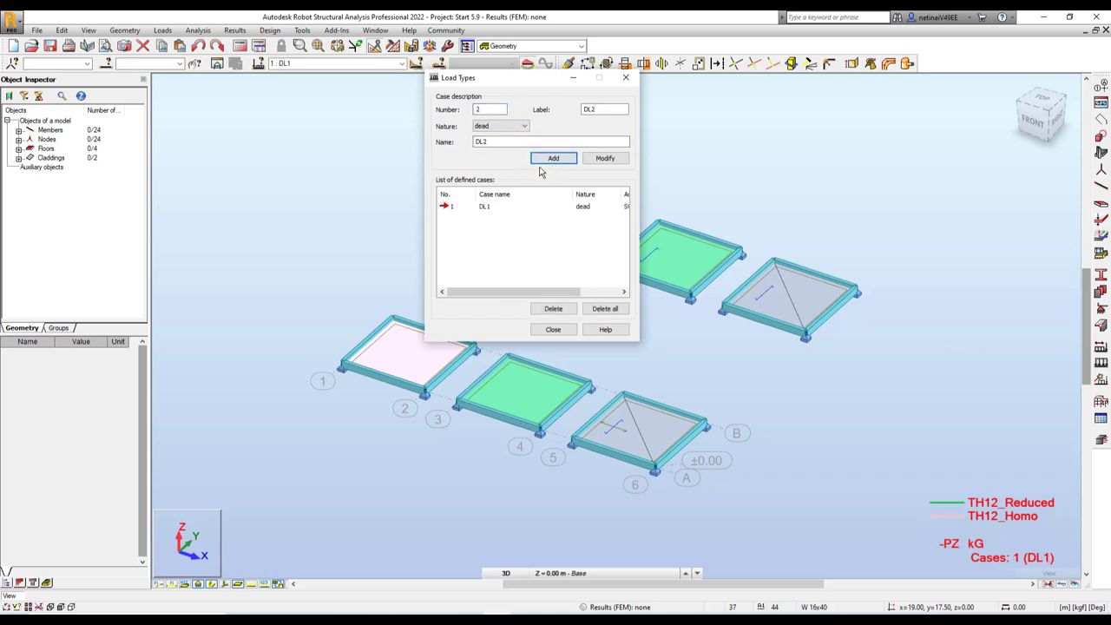
click(486, 126)
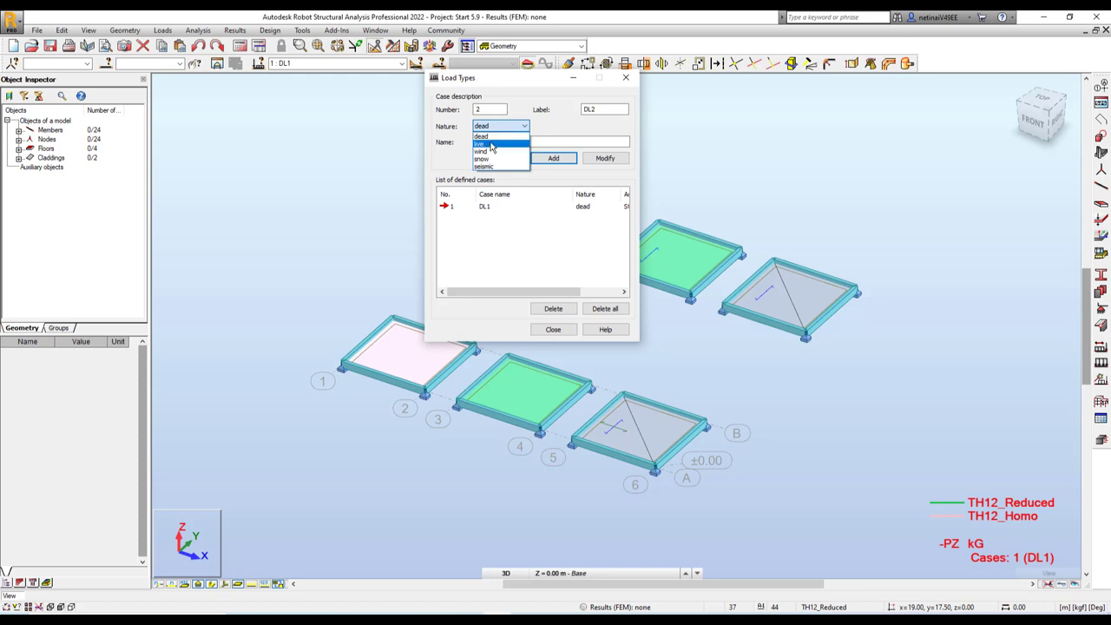
click(491, 145)
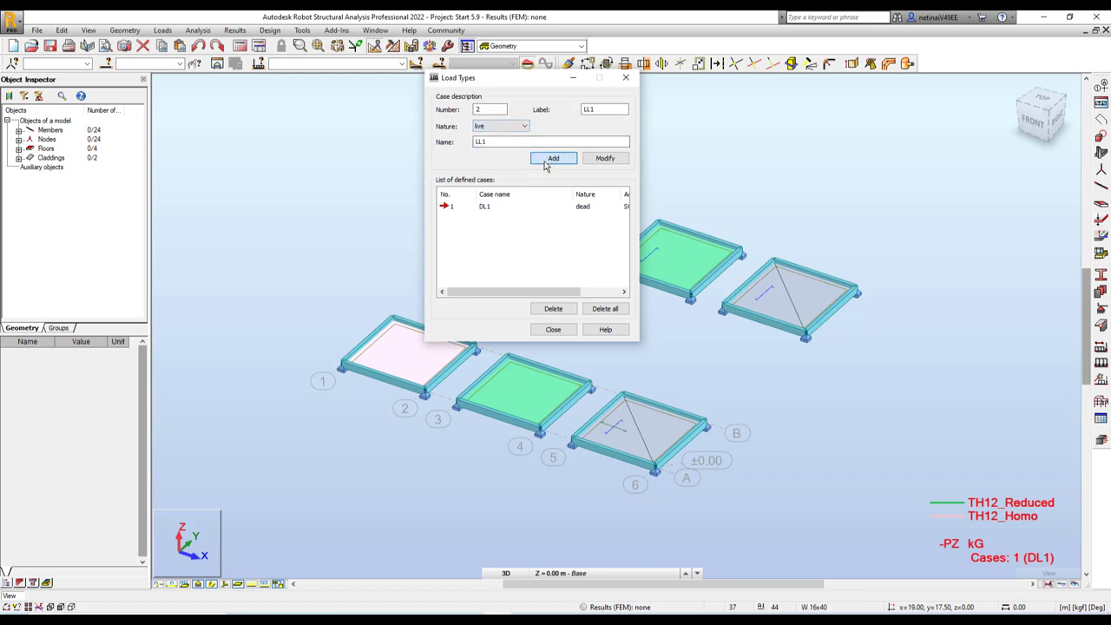
click(546, 165)
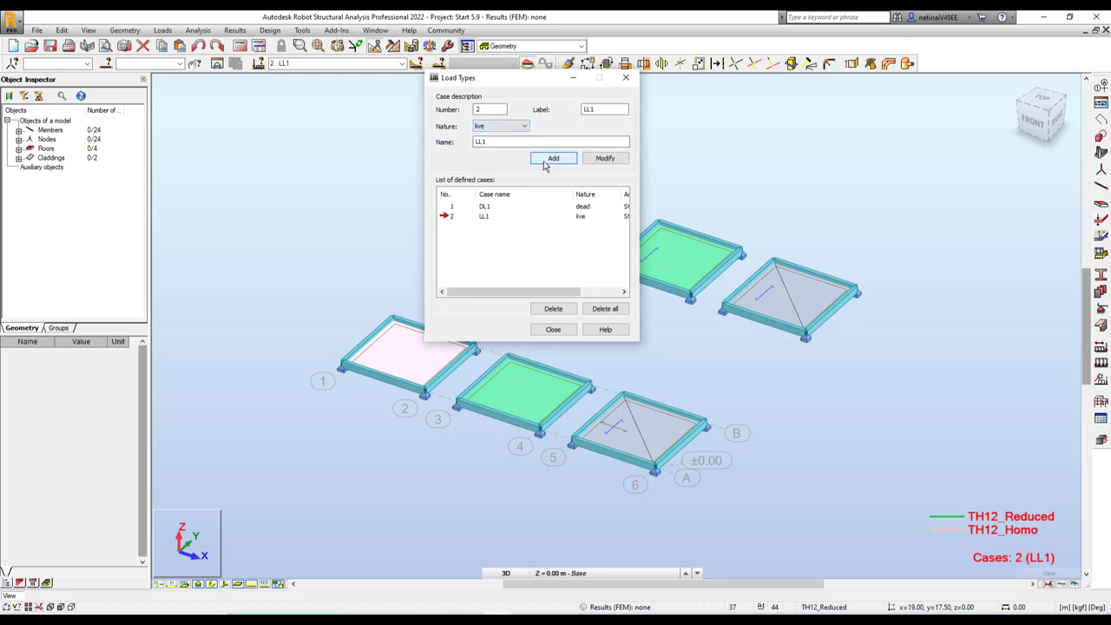
click(625, 80)
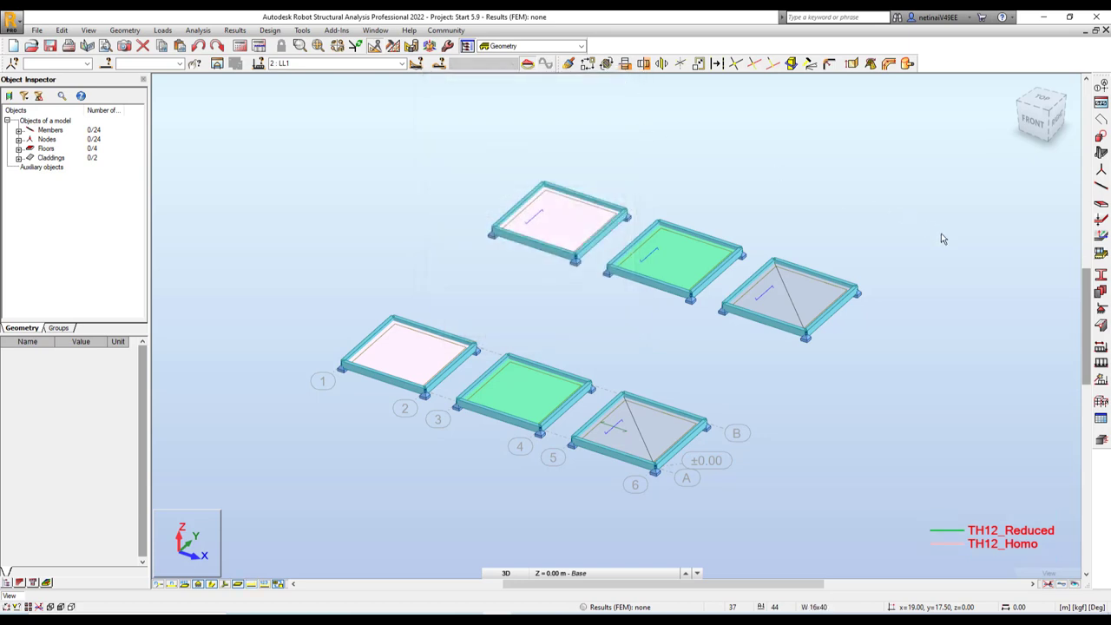
Step: Define a uniform planar surface load of Z = -400 kgf/m2 for case LL1
click(1101, 364)
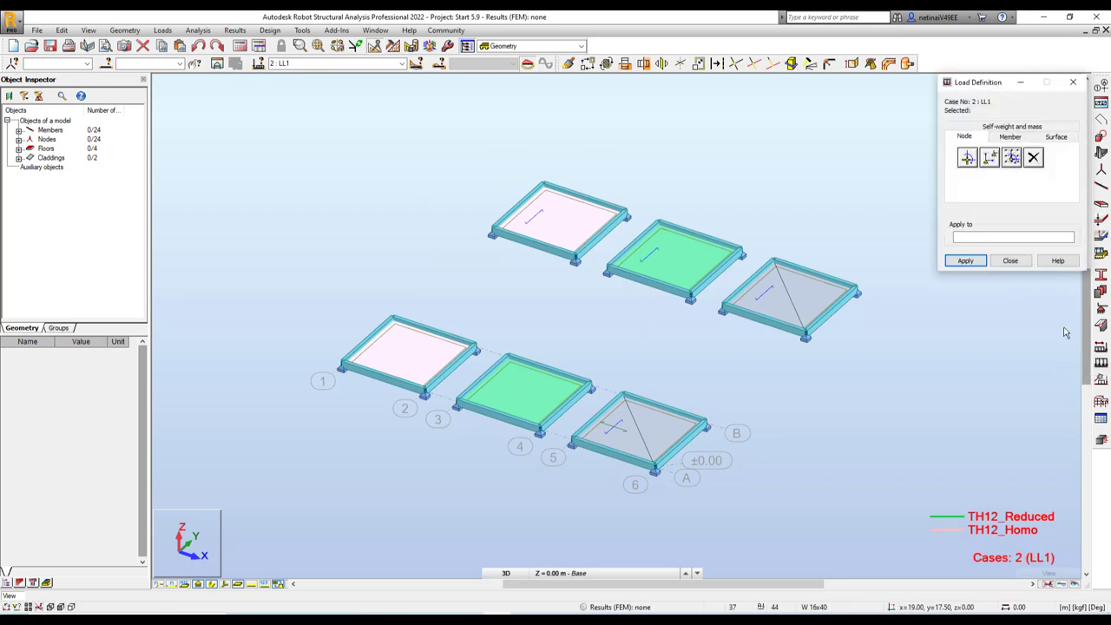
drag(979, 83, 278, 102)
click(355, 156)
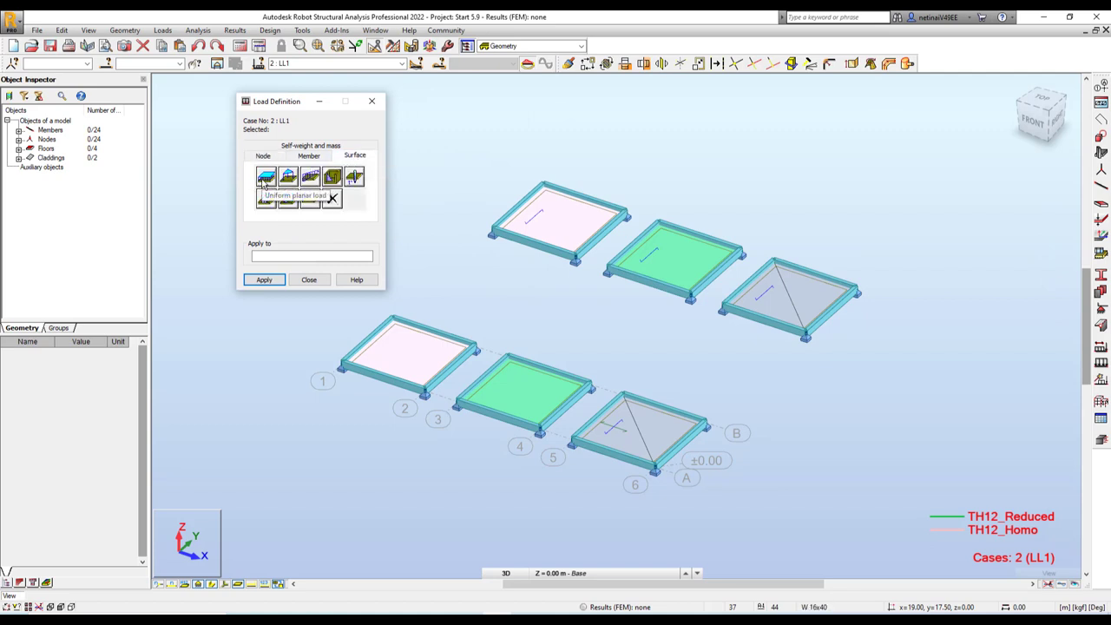
click(265, 178)
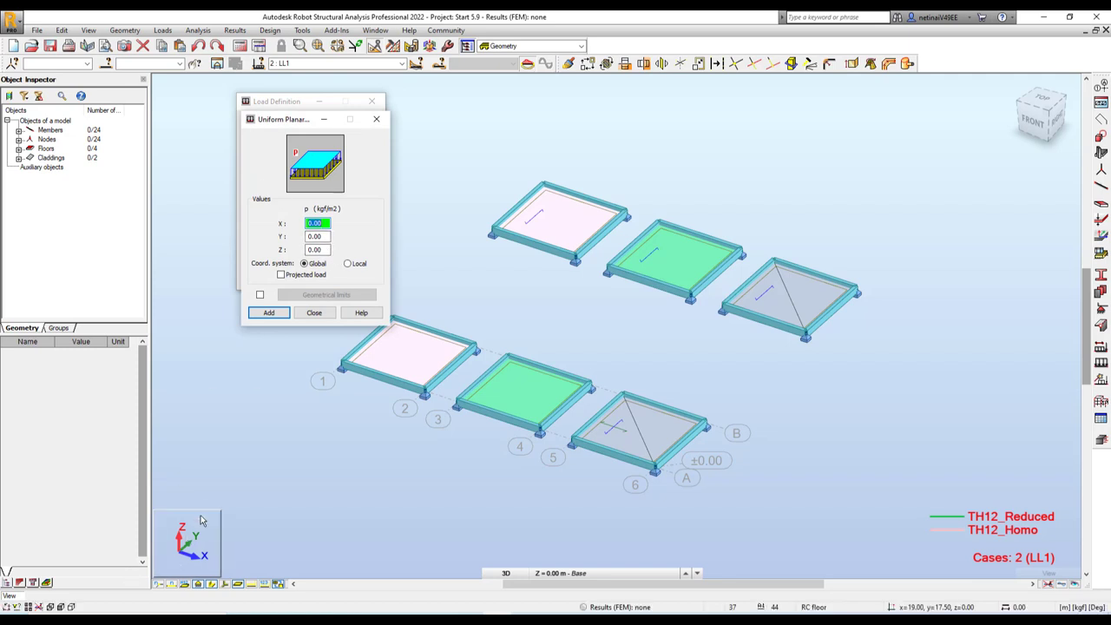
click(323, 250)
text(-4)
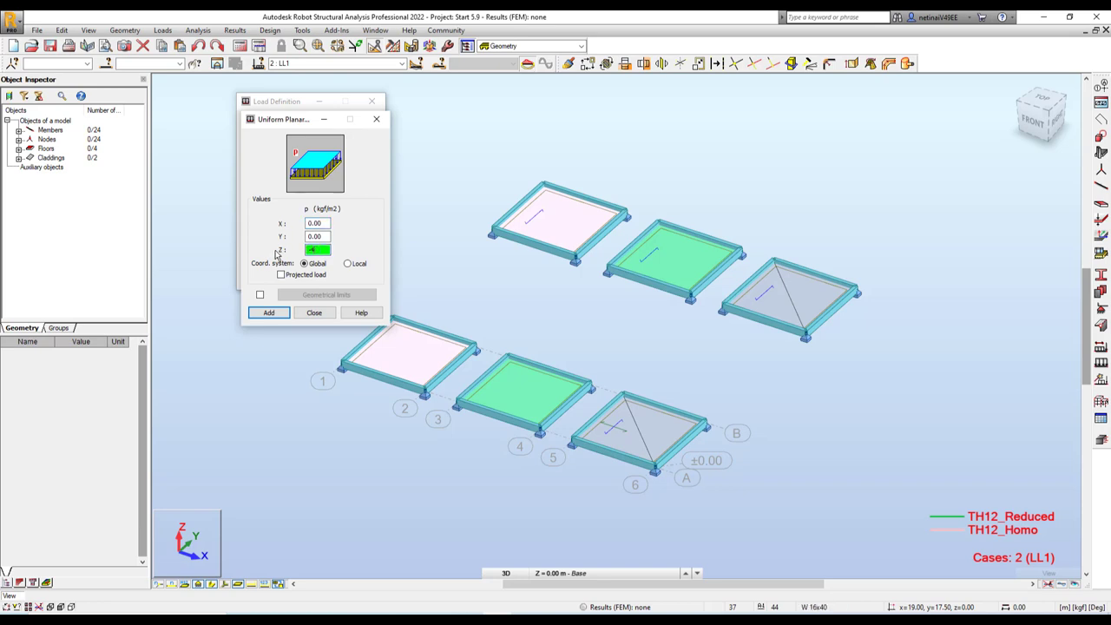
text(00)
click(267, 313)
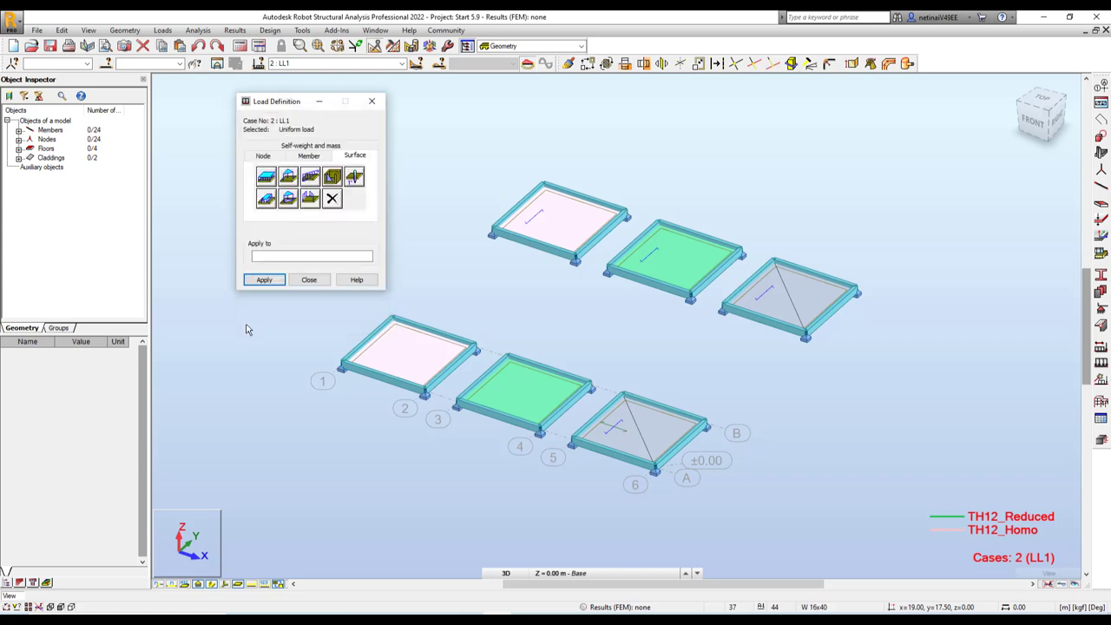
Step: Apply the -400 kgf/m2 load to all six floor panels and close Load Definition
click(405, 365)
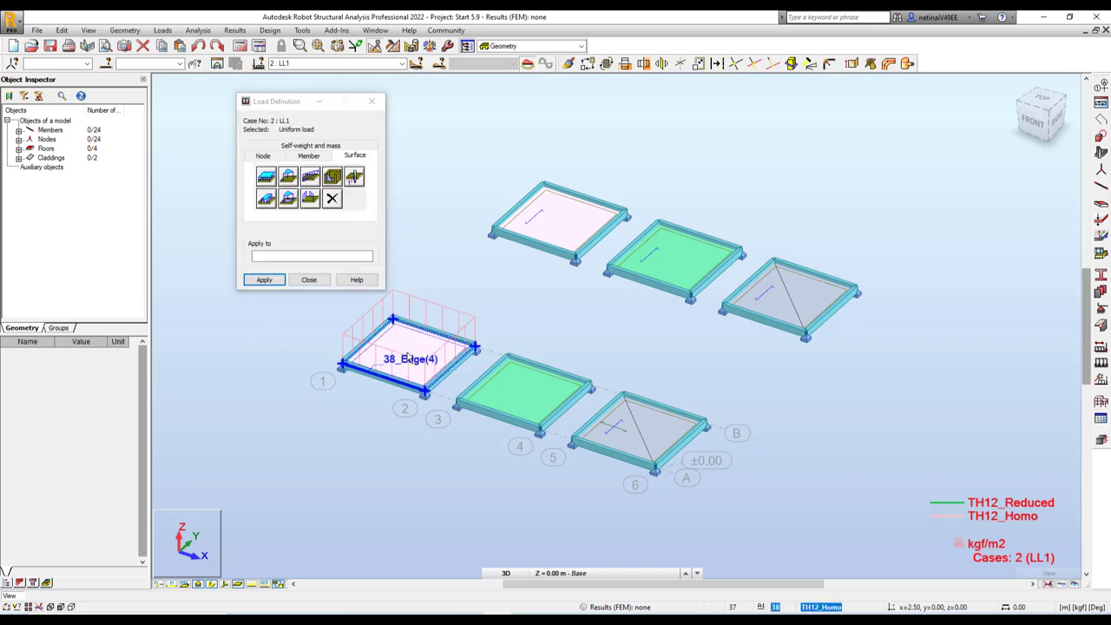
click(559, 222)
click(679, 260)
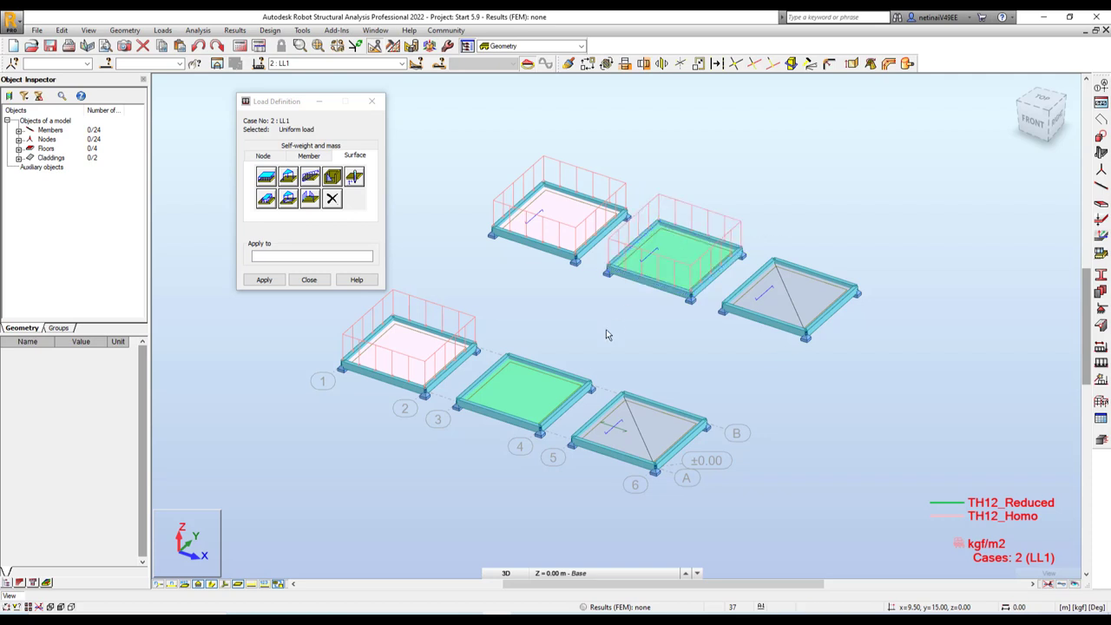
click(521, 391)
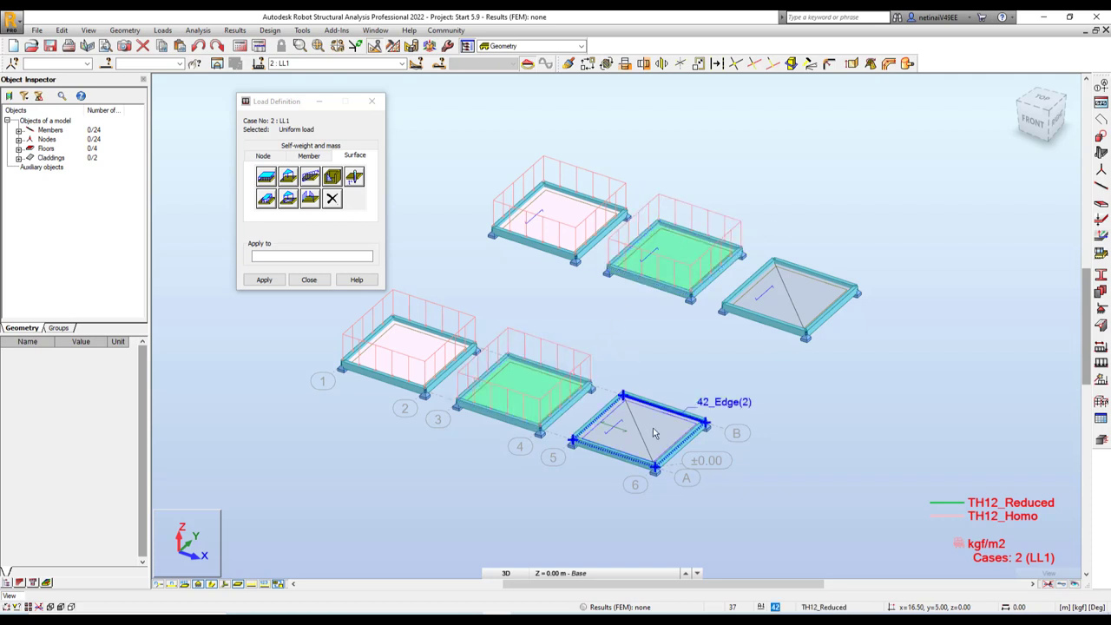
click(801, 288)
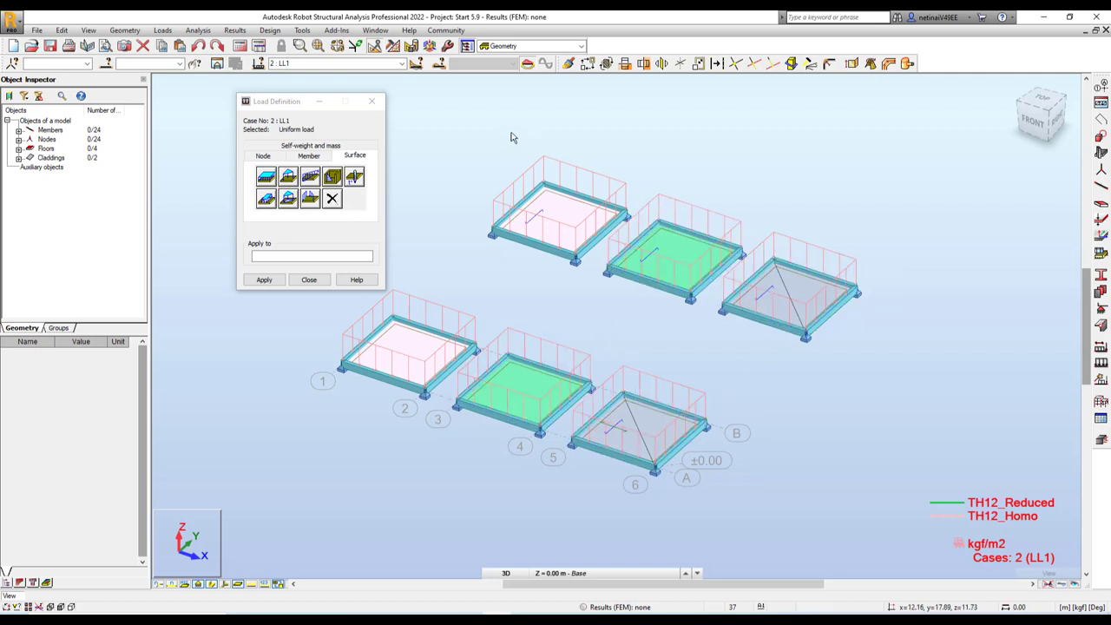
click(371, 101)
middle_drag(411, 145, 375, 169)
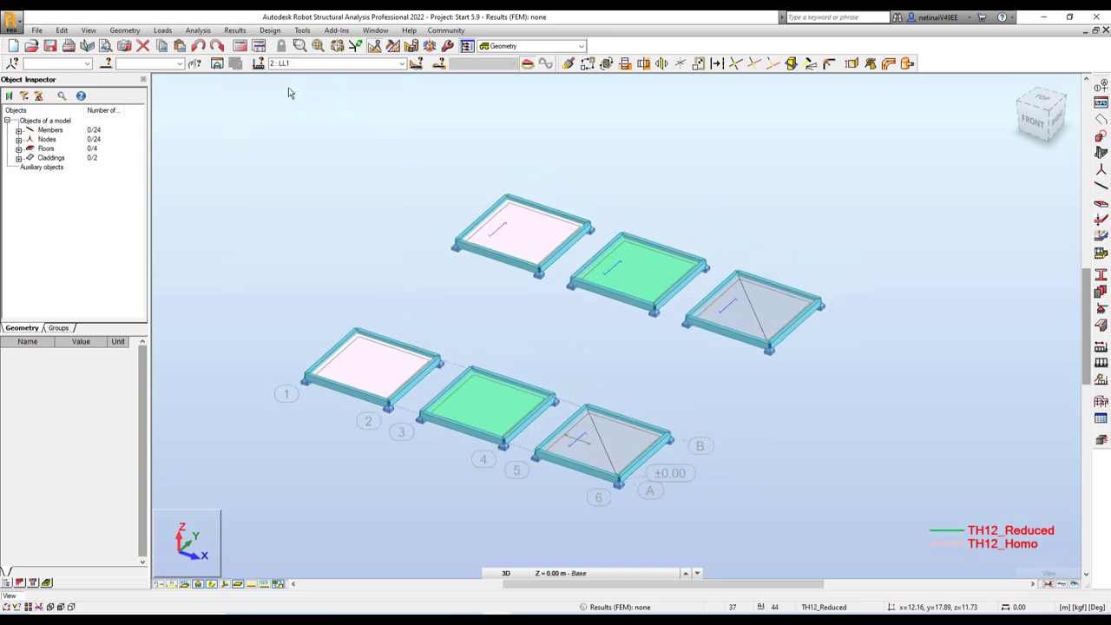
Step: Run the calculations, accepting the separate-structure warning, and close the calculation messages
click(241, 46)
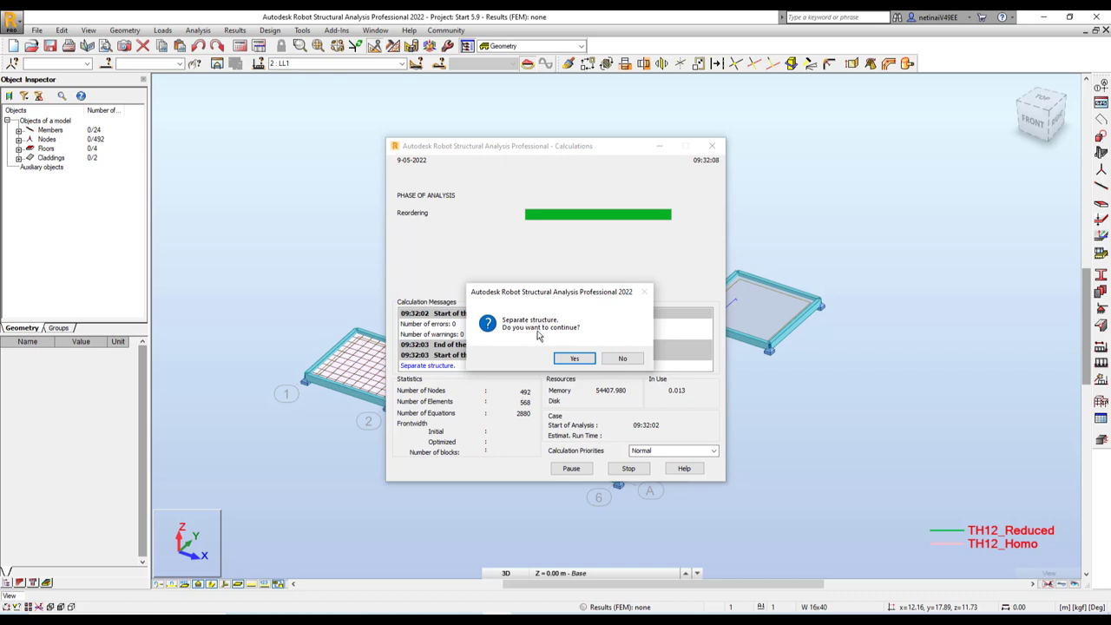
click(573, 357)
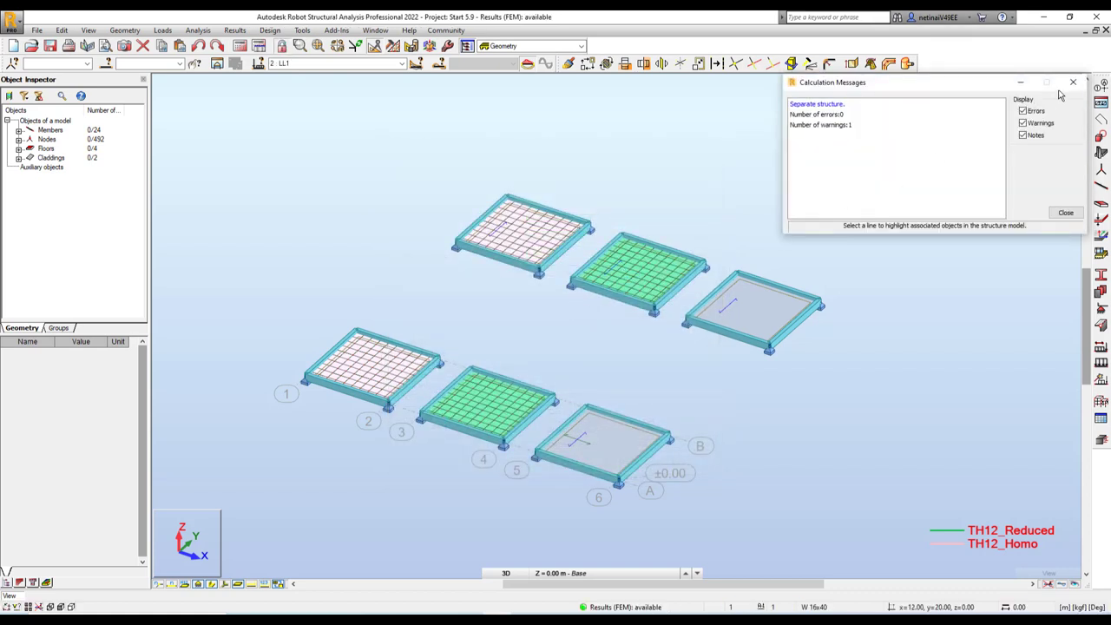
click(1073, 81)
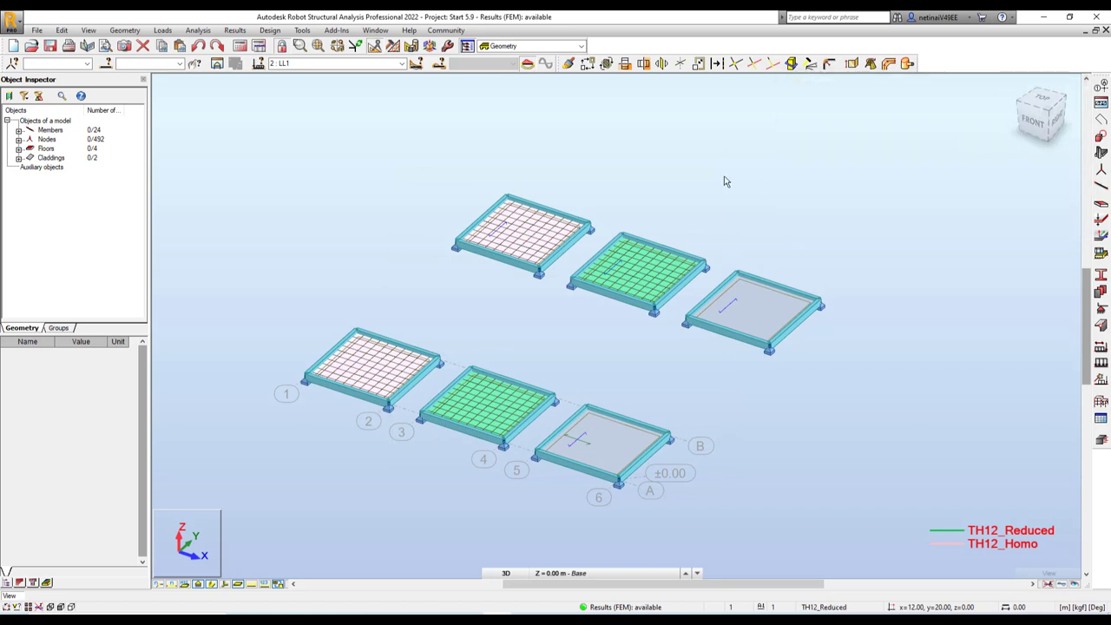
middle_drag(725, 181, 733, 168)
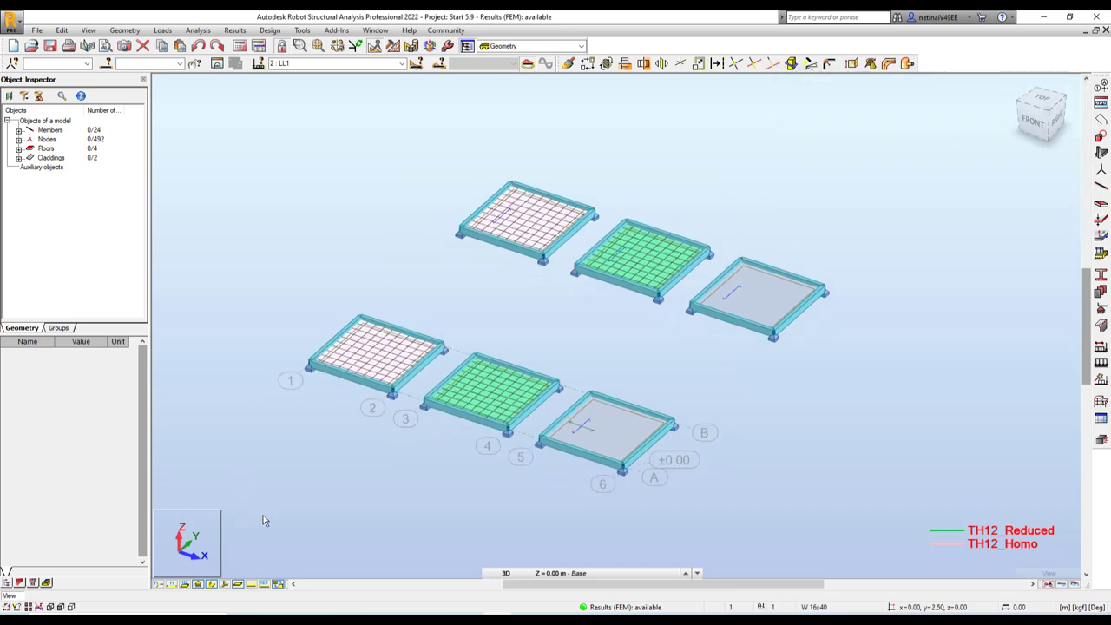
Step: Hide the finite element mesh and the member section shapes
click(277, 584)
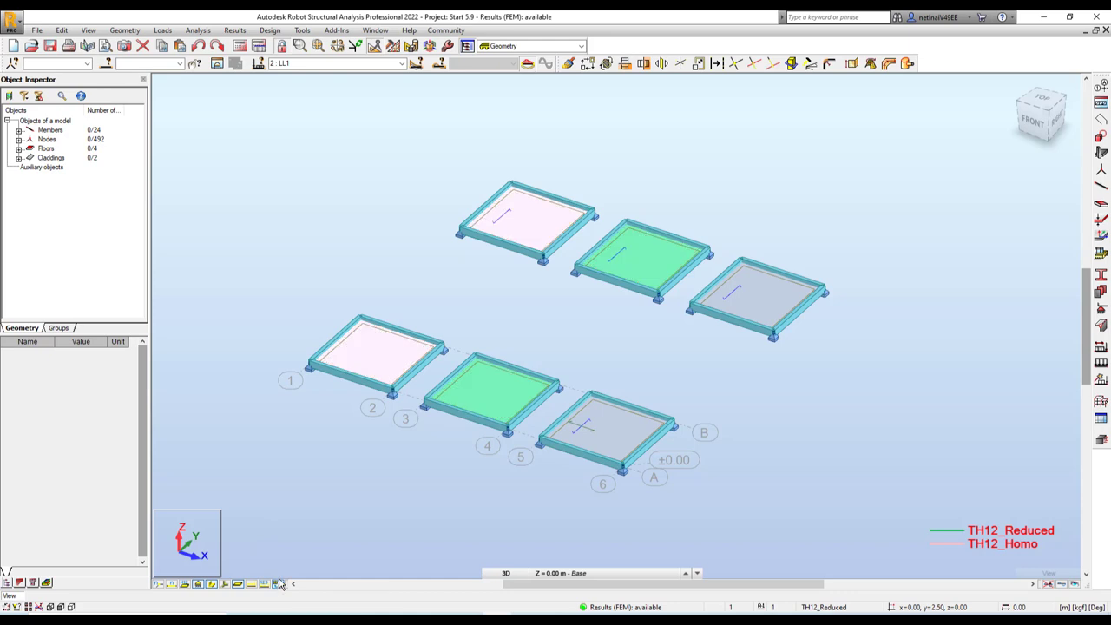
click(228, 582)
mouse_move(382, 490)
middle_down()
mouse_move(385, 456)
mouse_move(350, 449)
mouse_move(418, 449)
middle_up()
Step: Display the My moment diagrams for LL1, showing max 3.12 and min -0.14
click(238, 31)
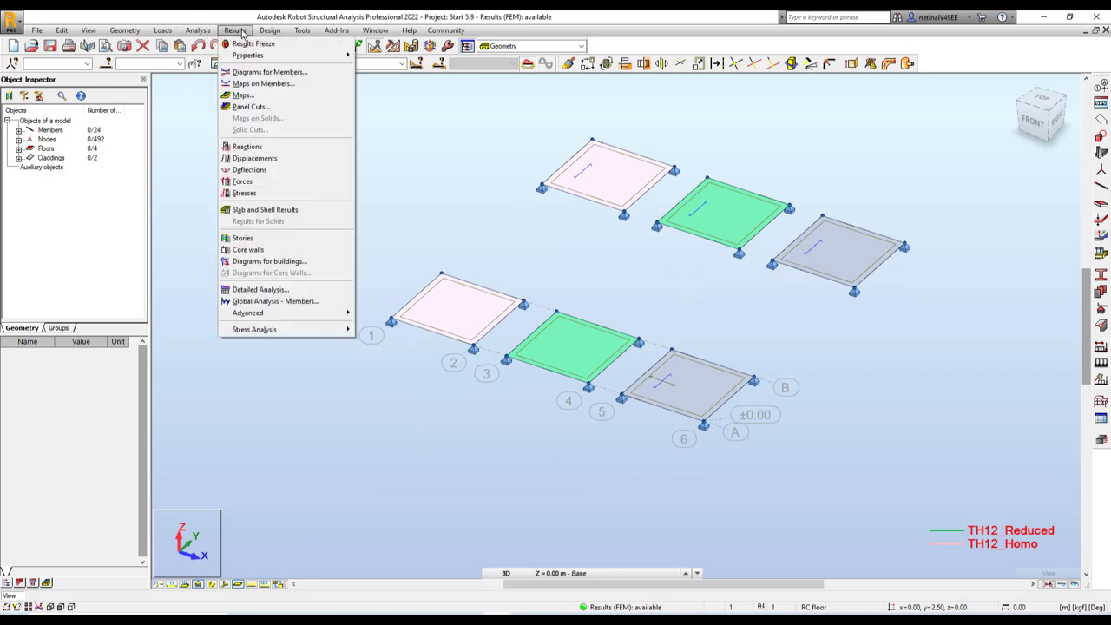
click(262, 73)
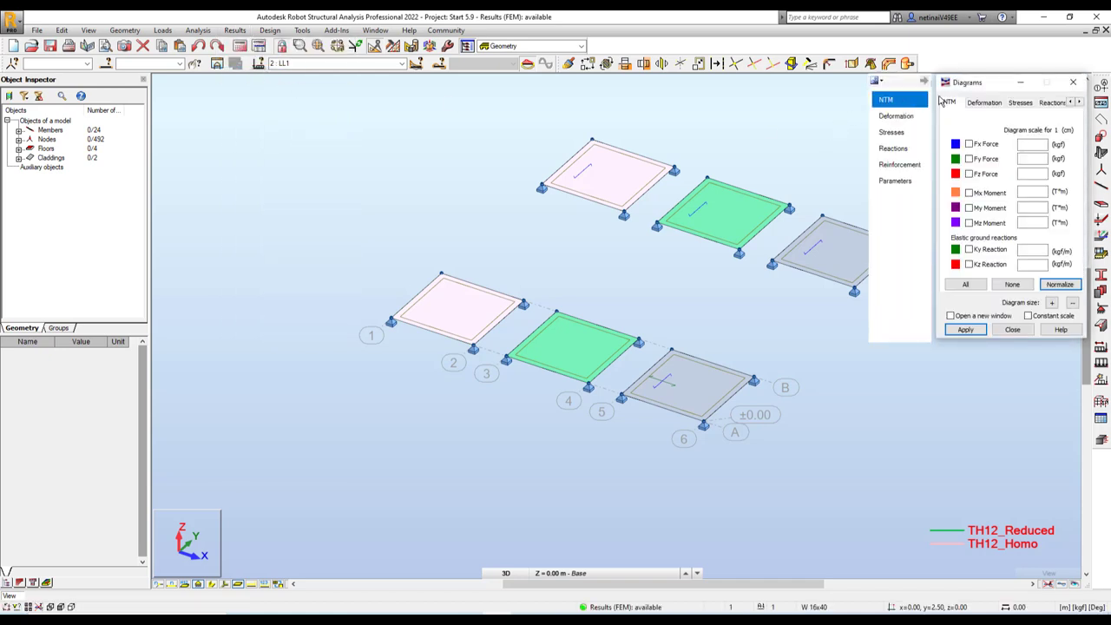
drag(964, 82, 237, 130)
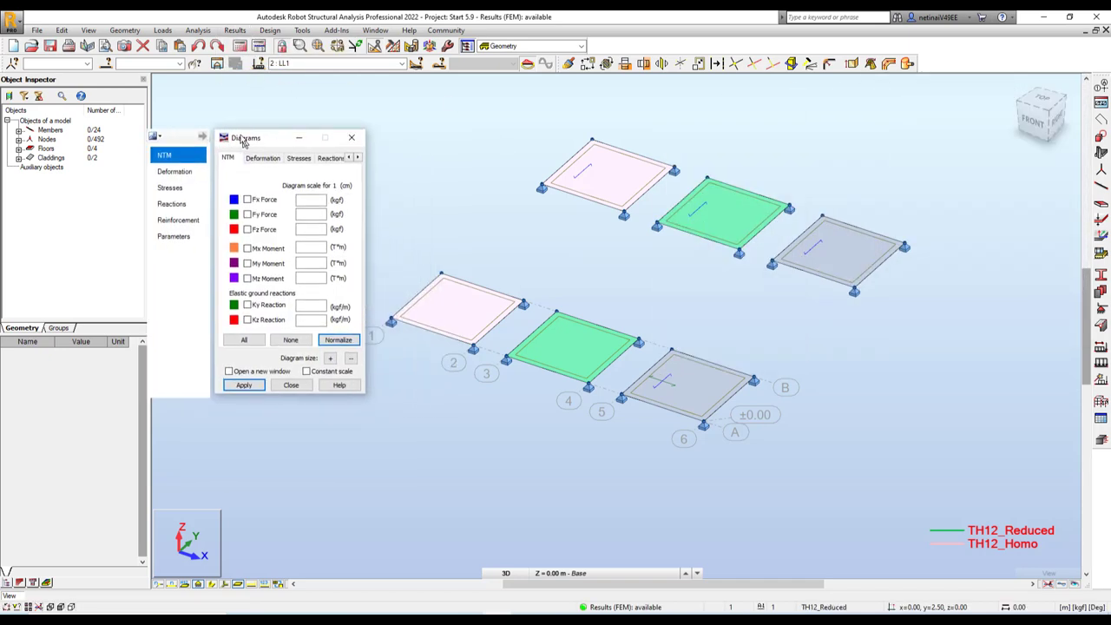
click(243, 257)
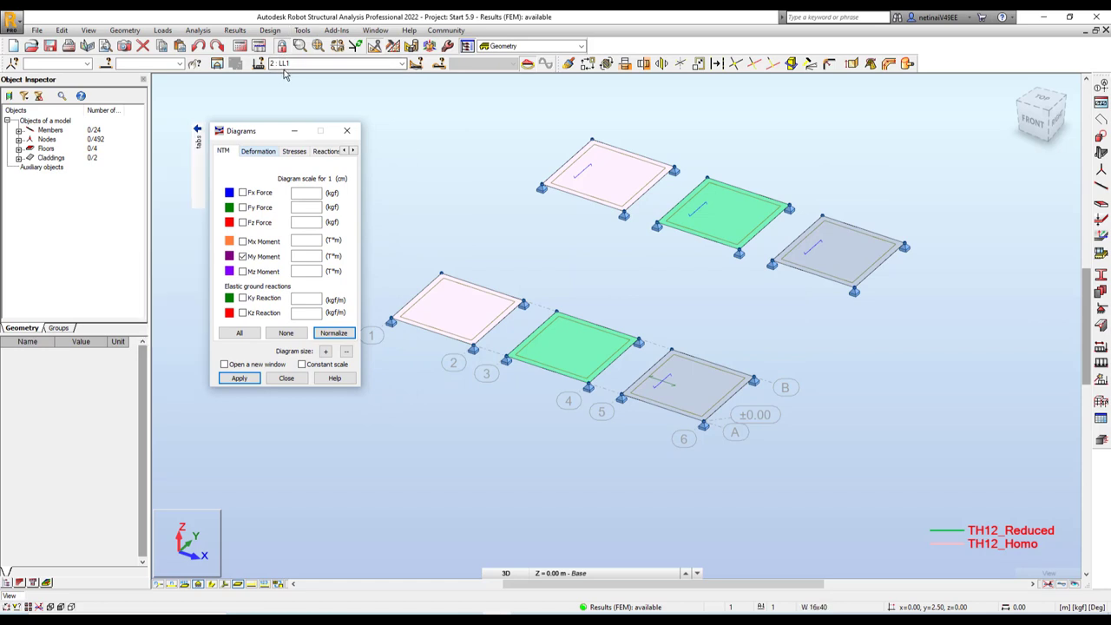
click(240, 379)
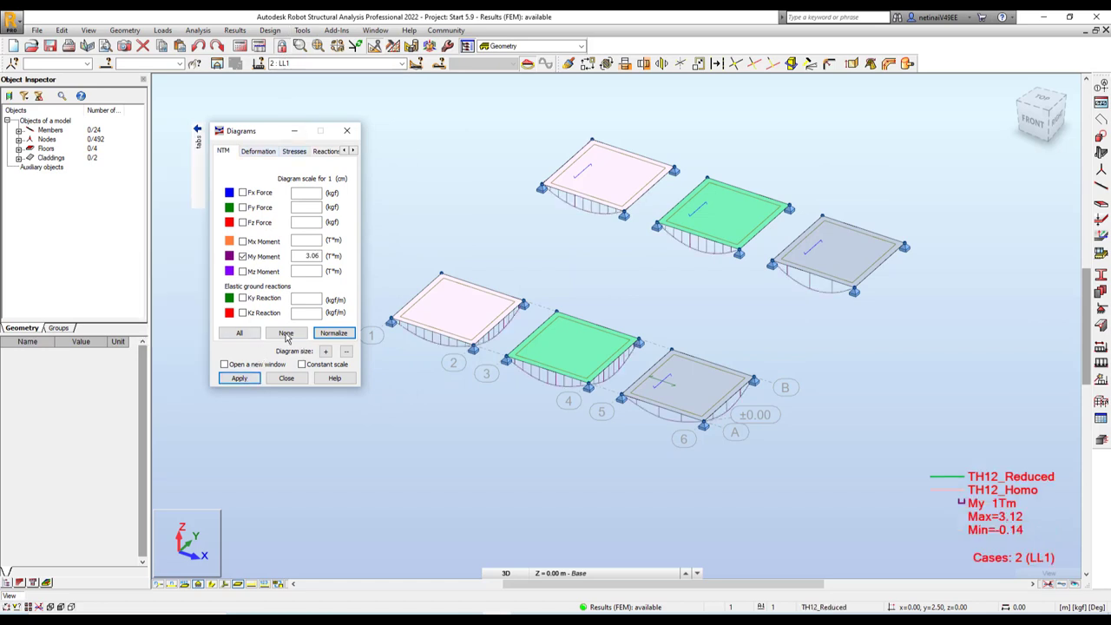
mouse_move(197, 139)
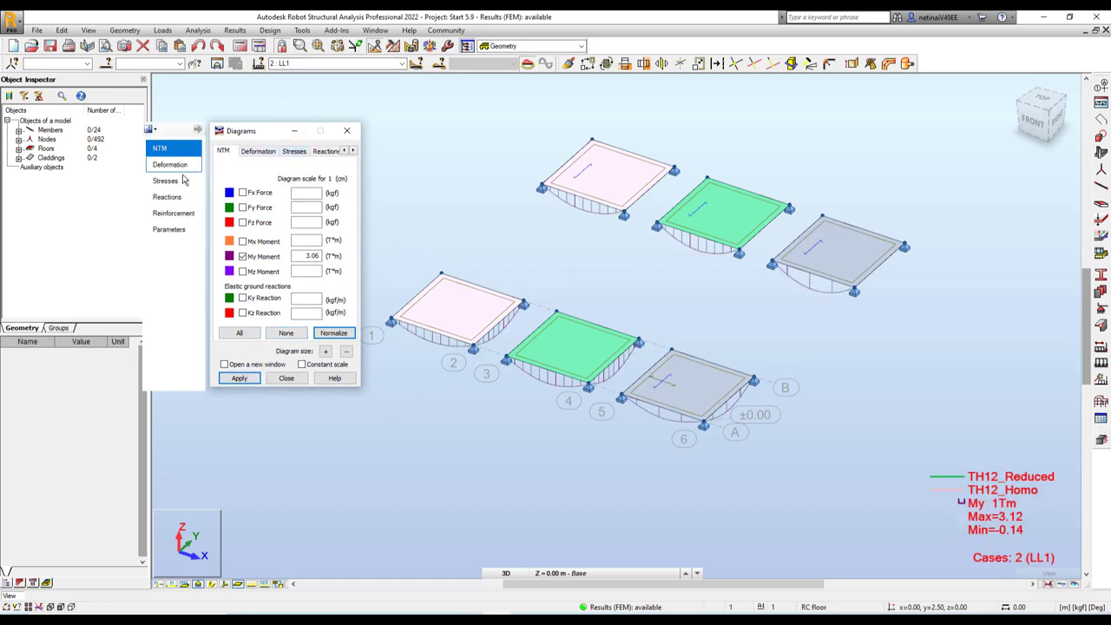
Step: Set the My diagrams to filled and differentiated, with text value labels like 3.12, 2.89, 2.71
click(170, 230)
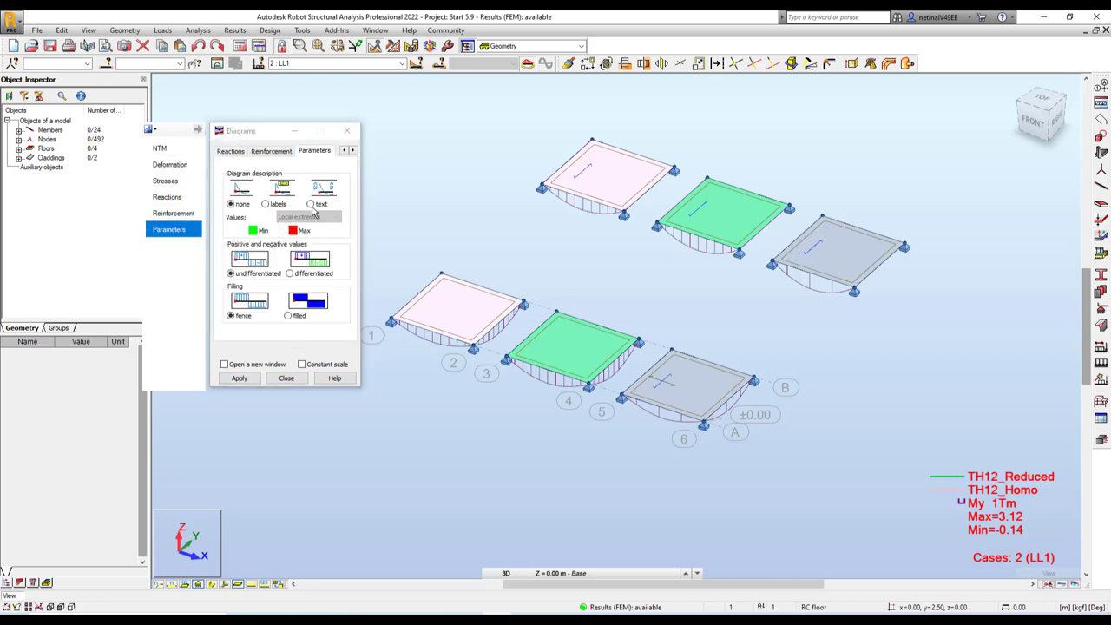
click(312, 205)
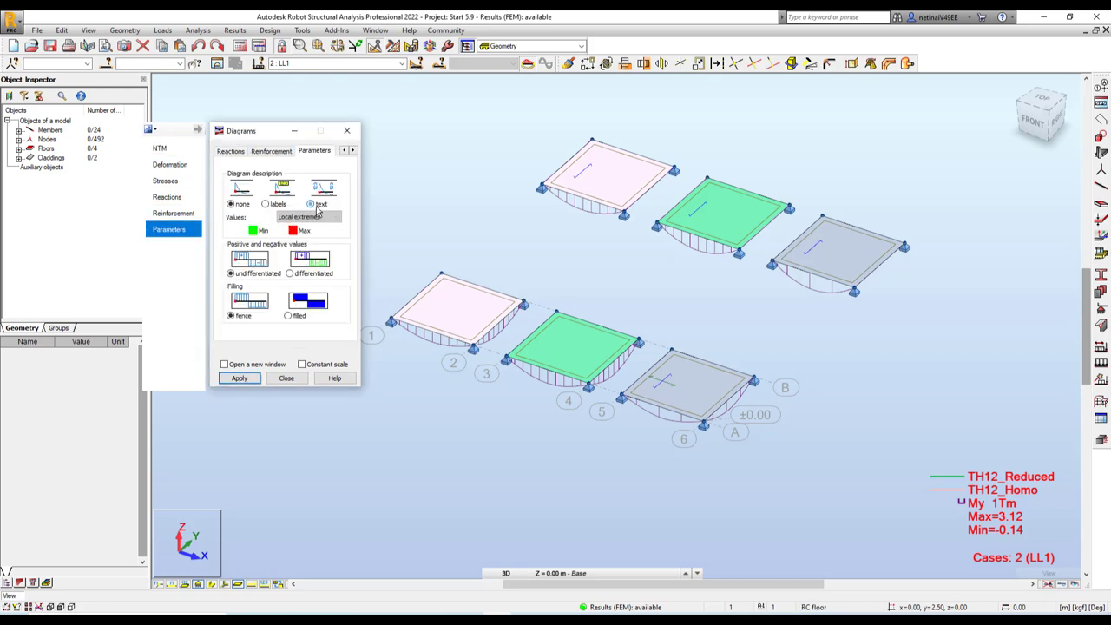
click(291, 273)
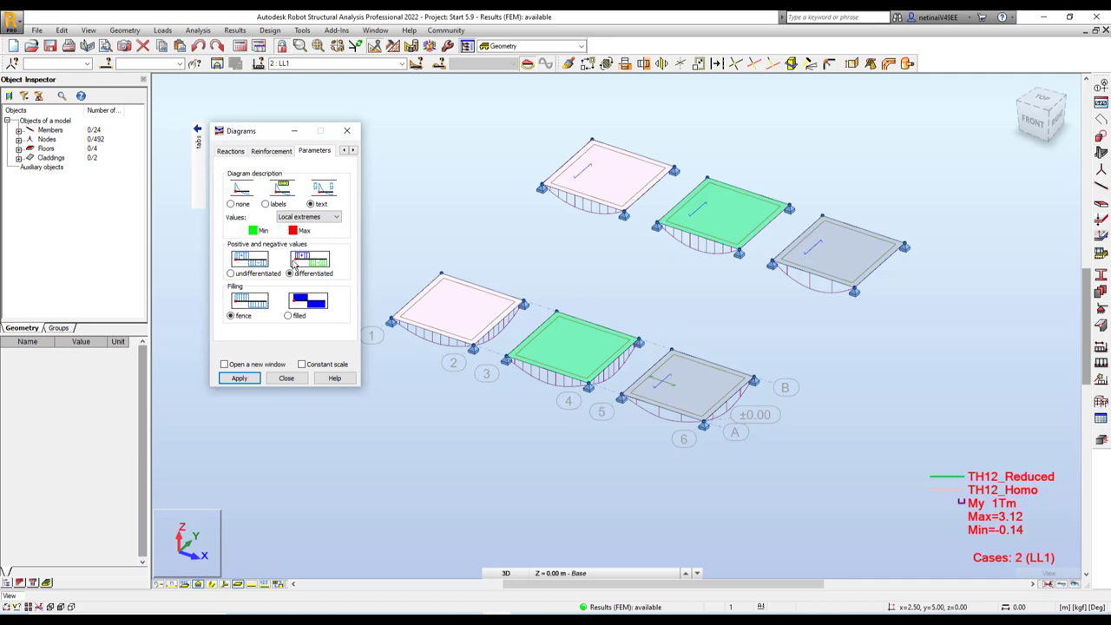
click(288, 317)
click(233, 378)
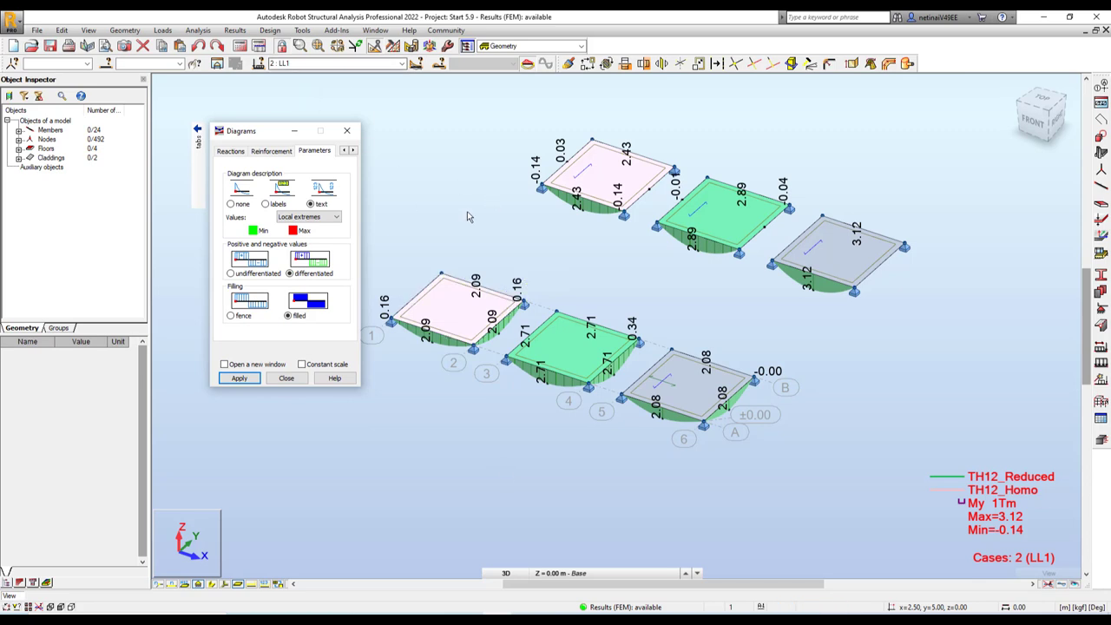
mouse_move(470, 228)
middle_down()
mouse_move(500, 248)
mouse_move(509, 279)
middle_up()
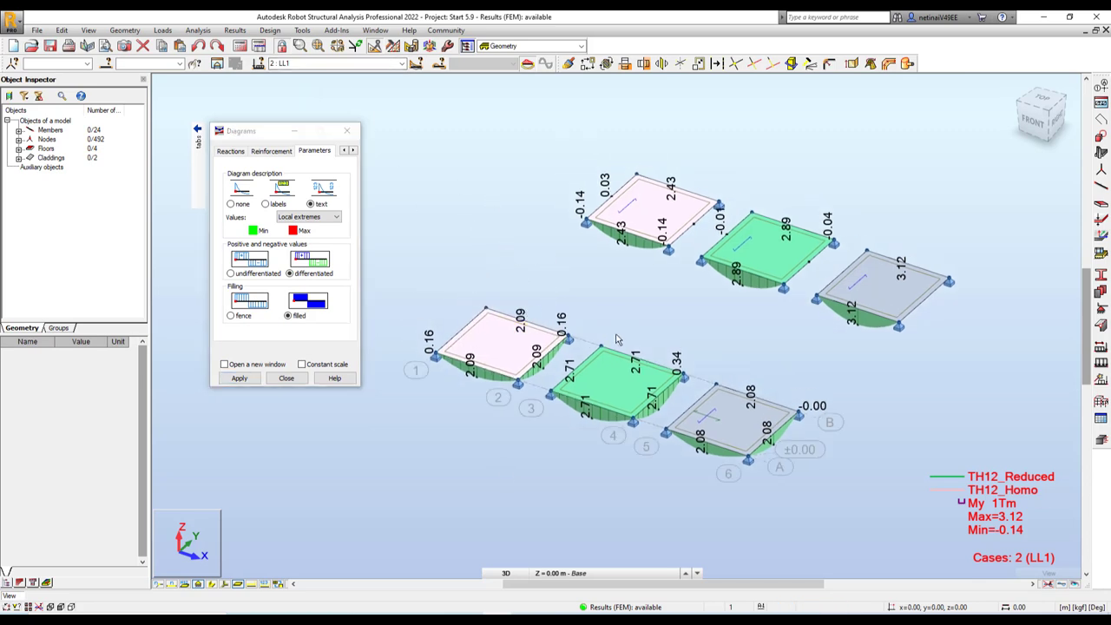
Step: Zoom in and check the front-right panel and panel 39, leaving both deselected
scroll(616, 338, up, 1)
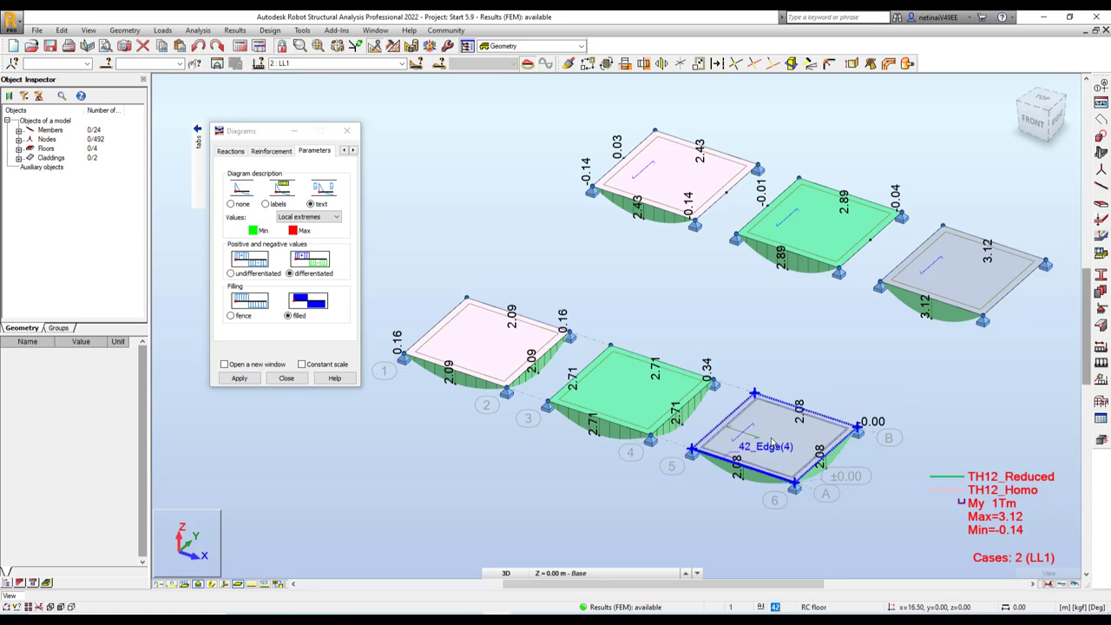
click(788, 406)
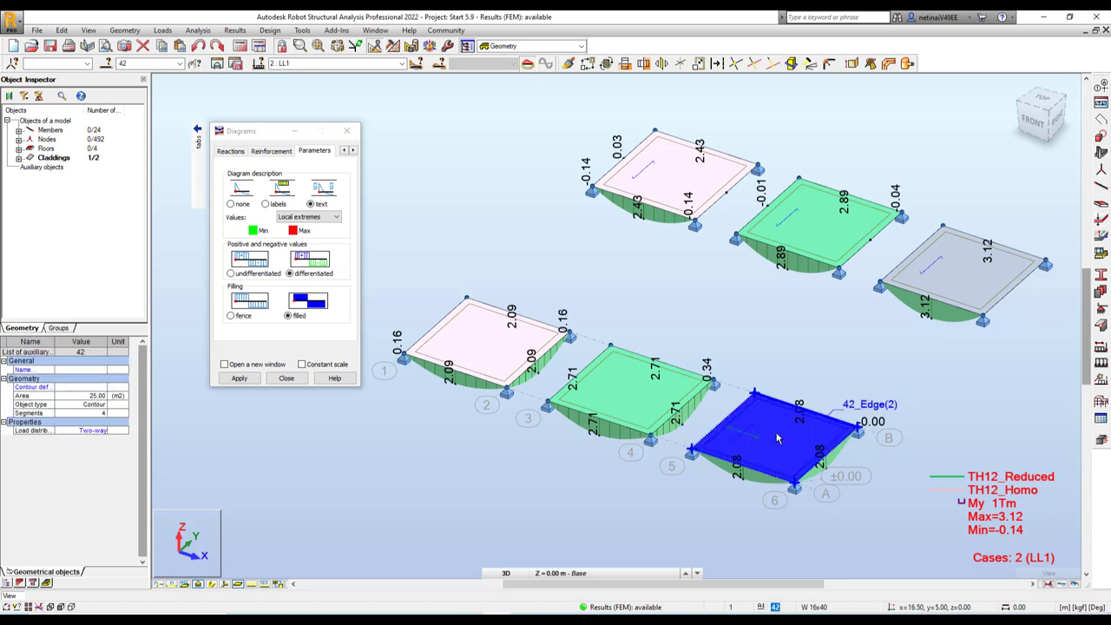
click(816, 344)
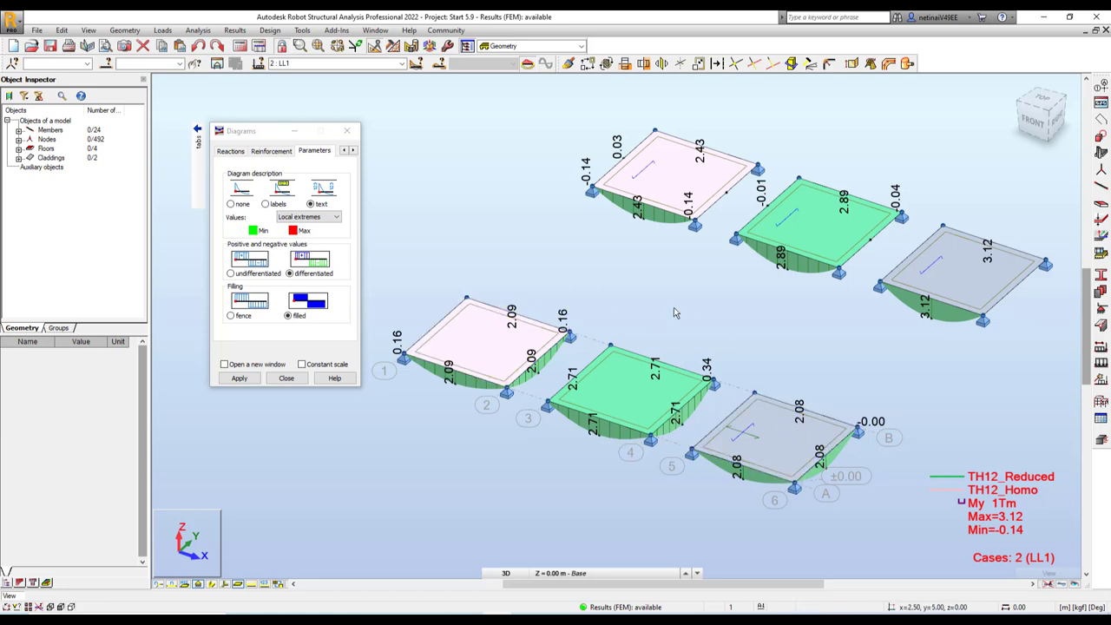
click(639, 384)
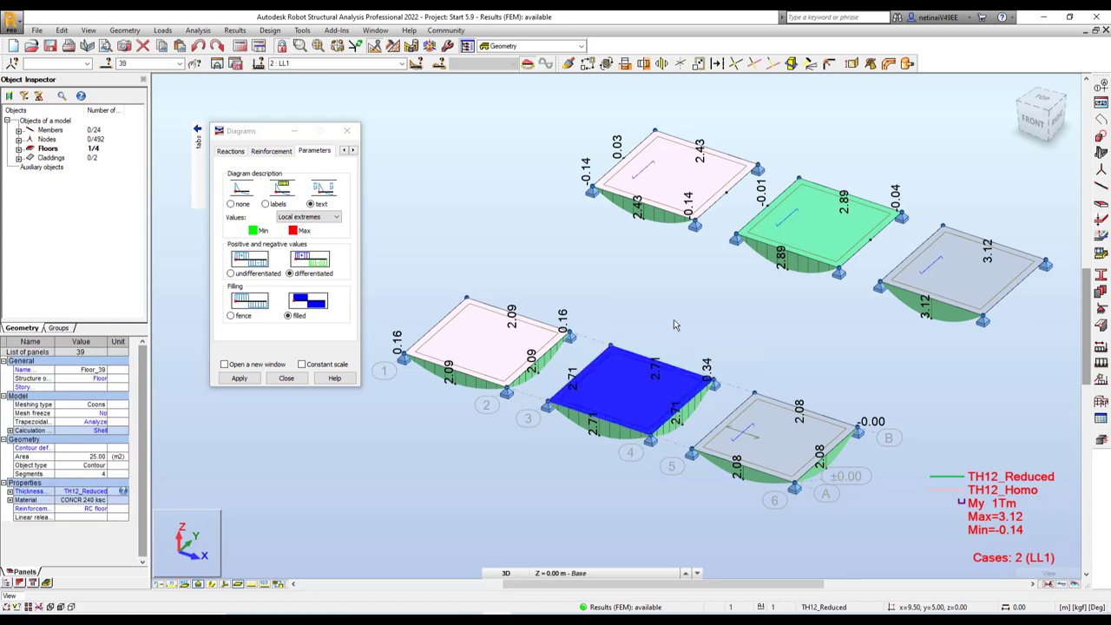
click(674, 320)
click(641, 367)
click(678, 328)
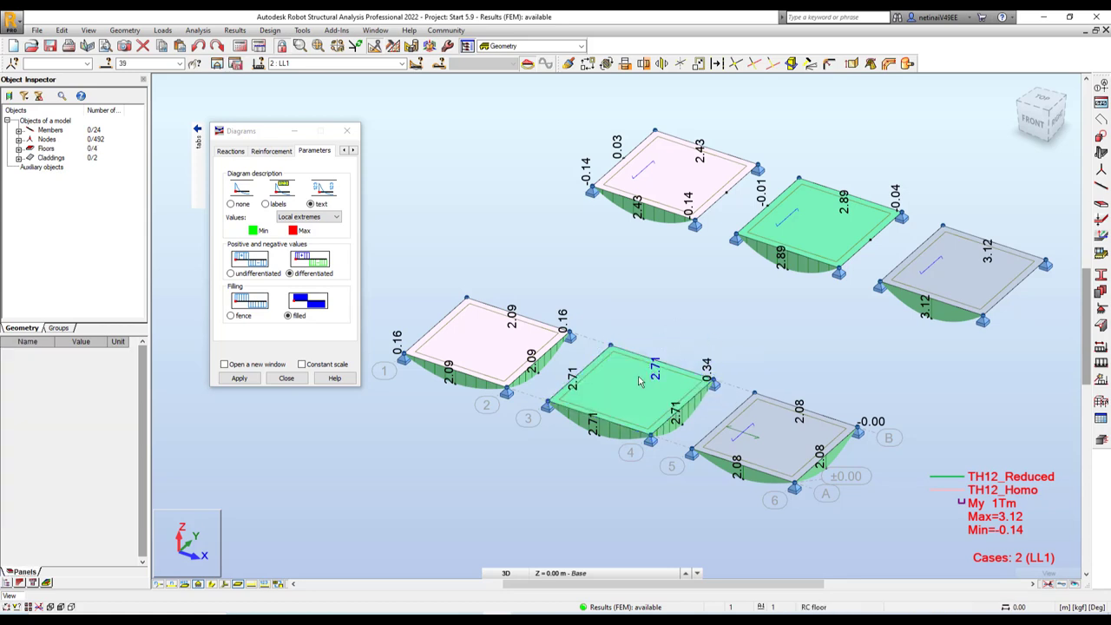
Step: Show the properties of slab panel 38 (TH12_Homo, shell calculation), then clear the selection
scroll(610, 421, up, 2)
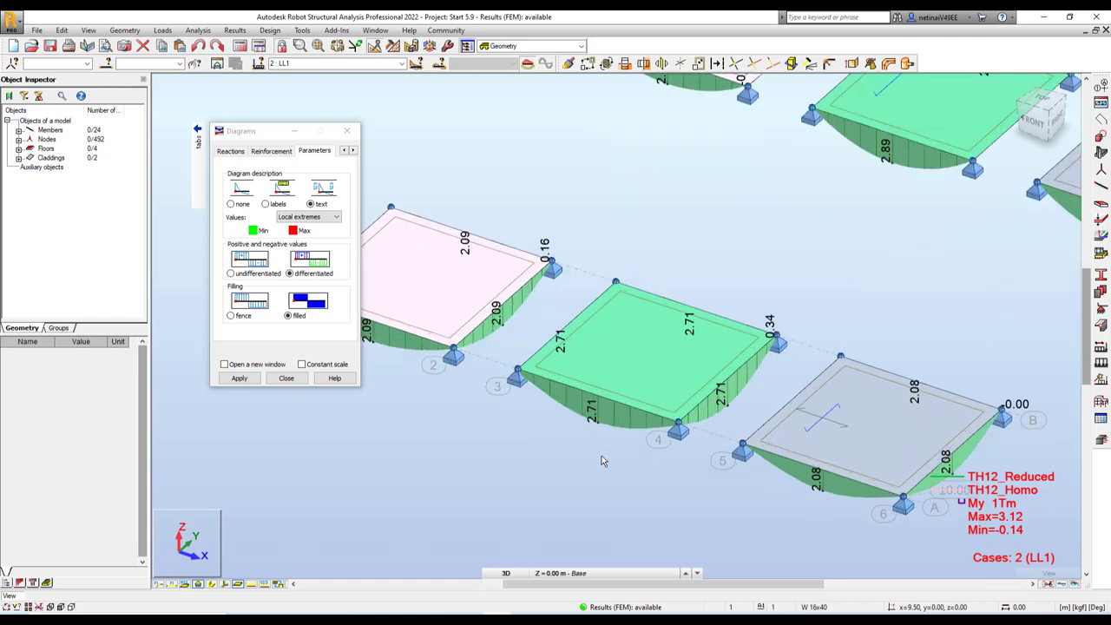
scroll(593, 444, down, 1)
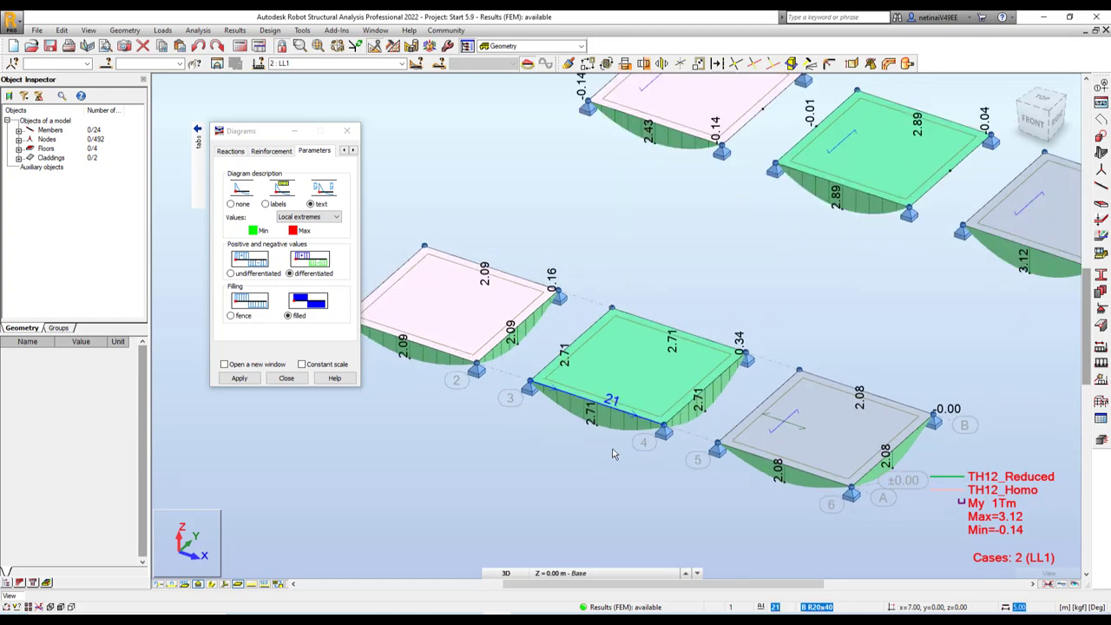
scroll(660, 356, down, 1)
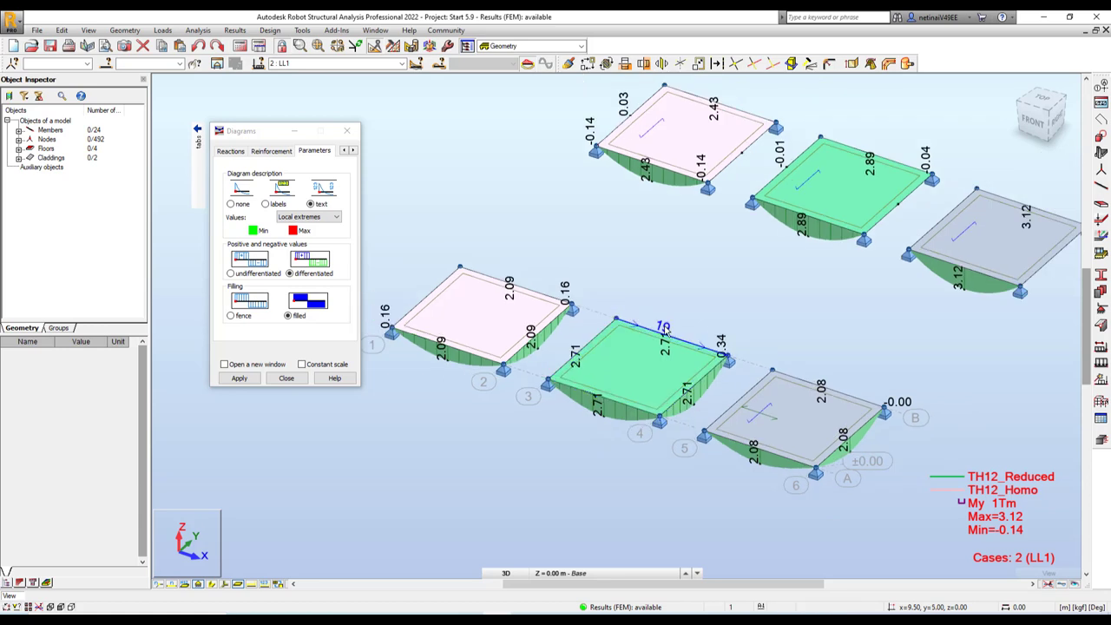
scroll(709, 316, down, 1)
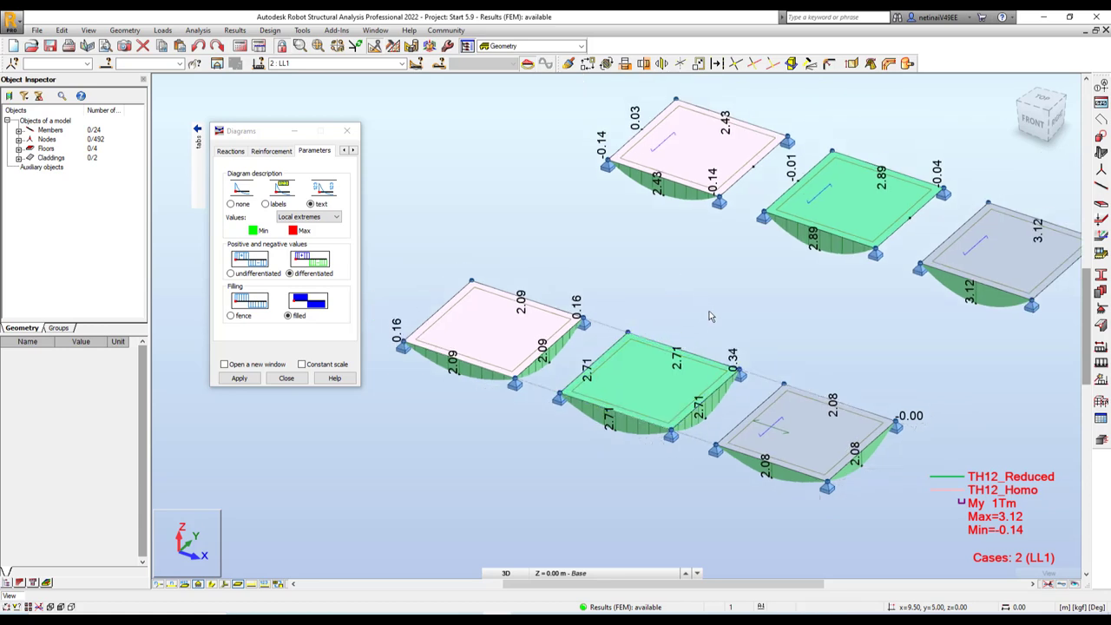
click(499, 332)
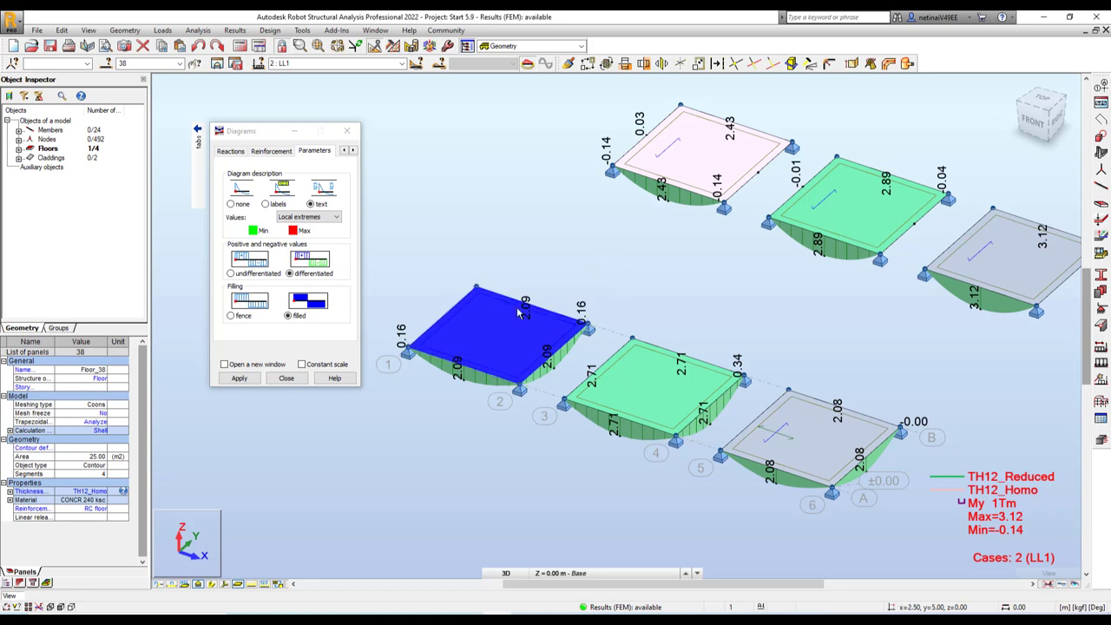
key(Escape)
click(124, 30)
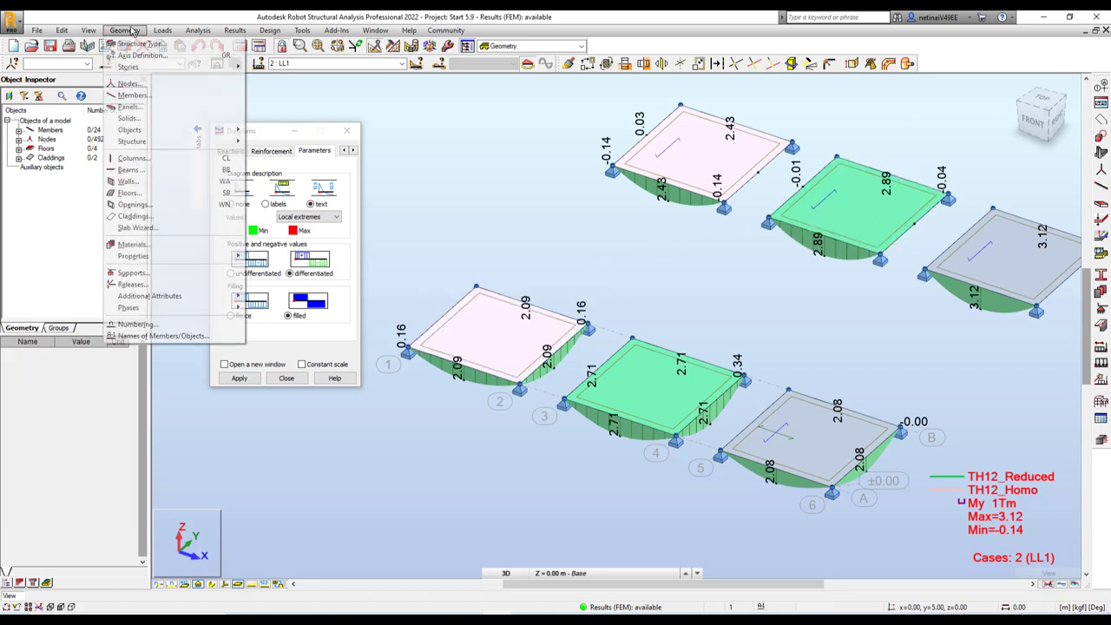
click(139, 195)
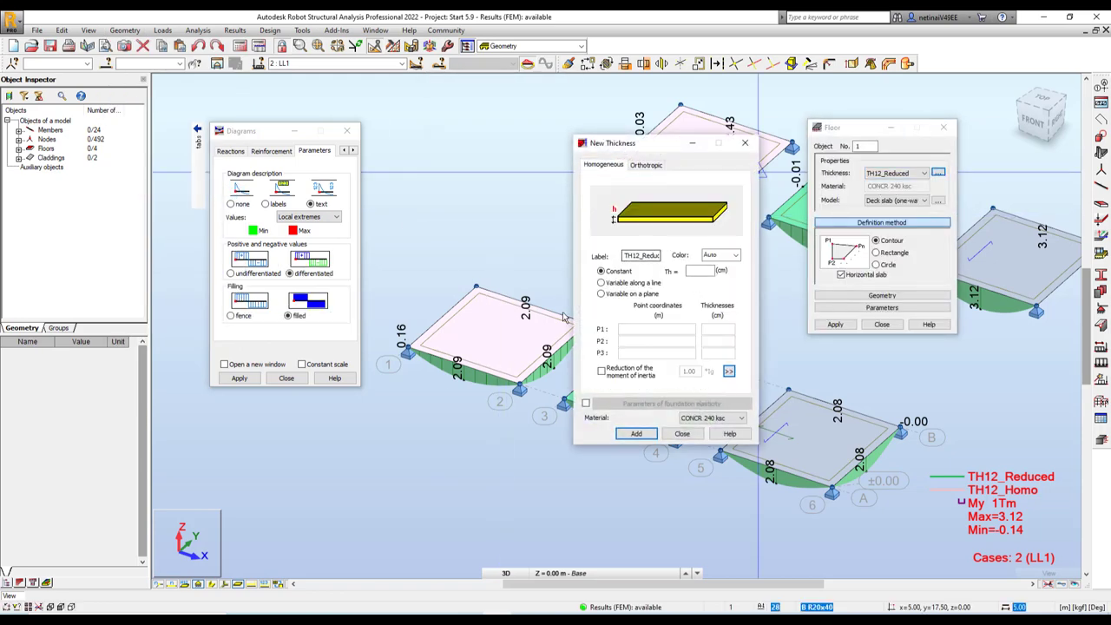
click(745, 142)
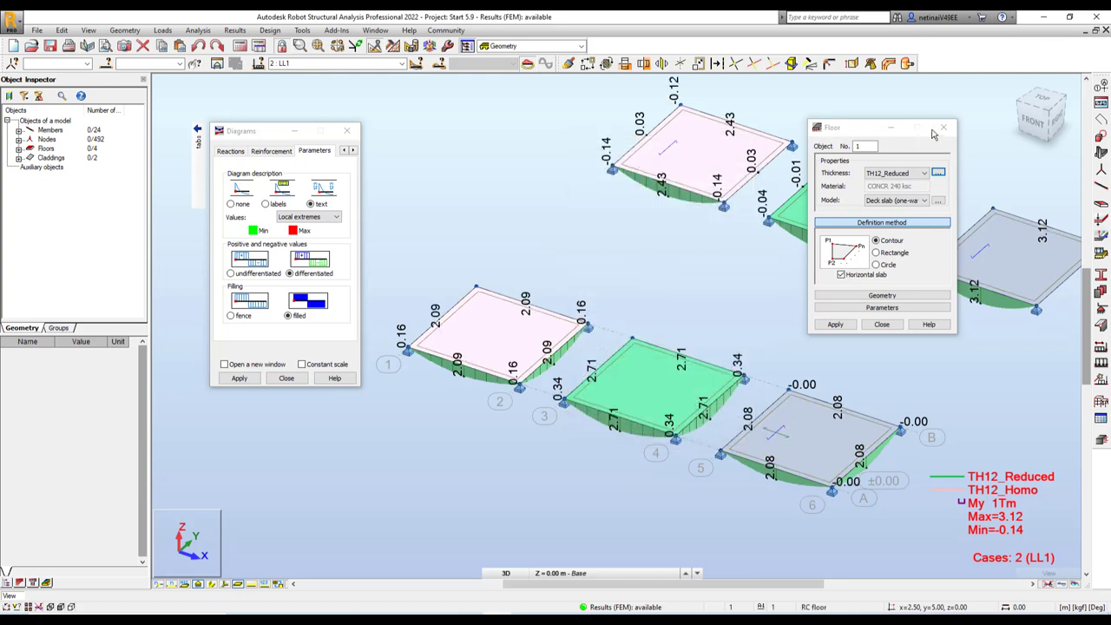
click(944, 129)
scroll(729, 295, down, 2)
scroll(729, 260, down, 2)
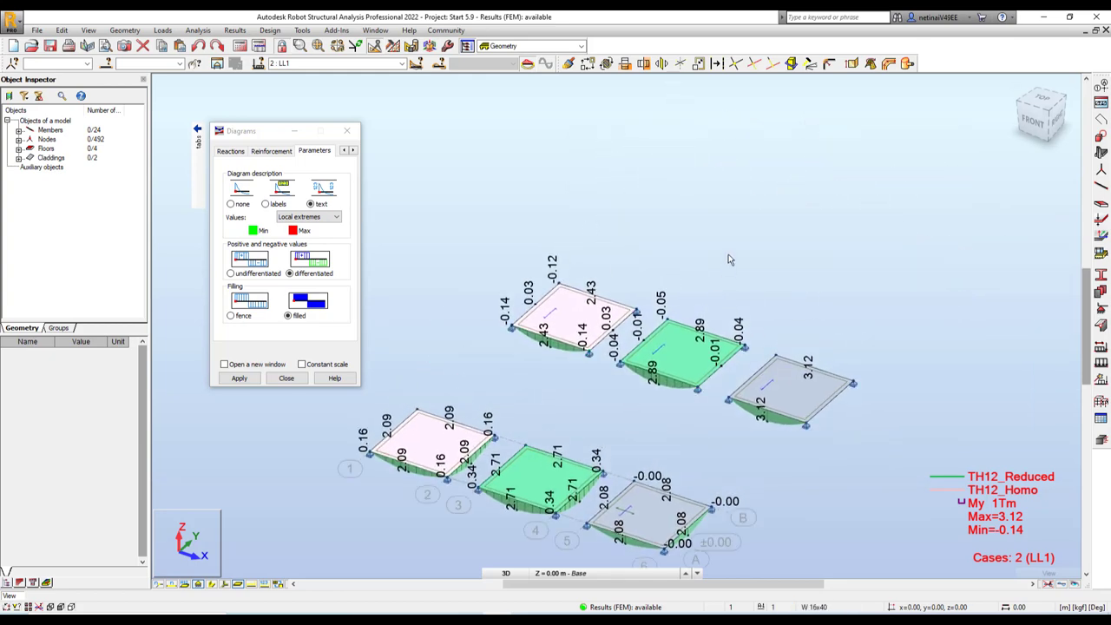
scroll(730, 259, up, 2)
scroll(724, 252, up, 1)
scroll(729, 260, up, 2)
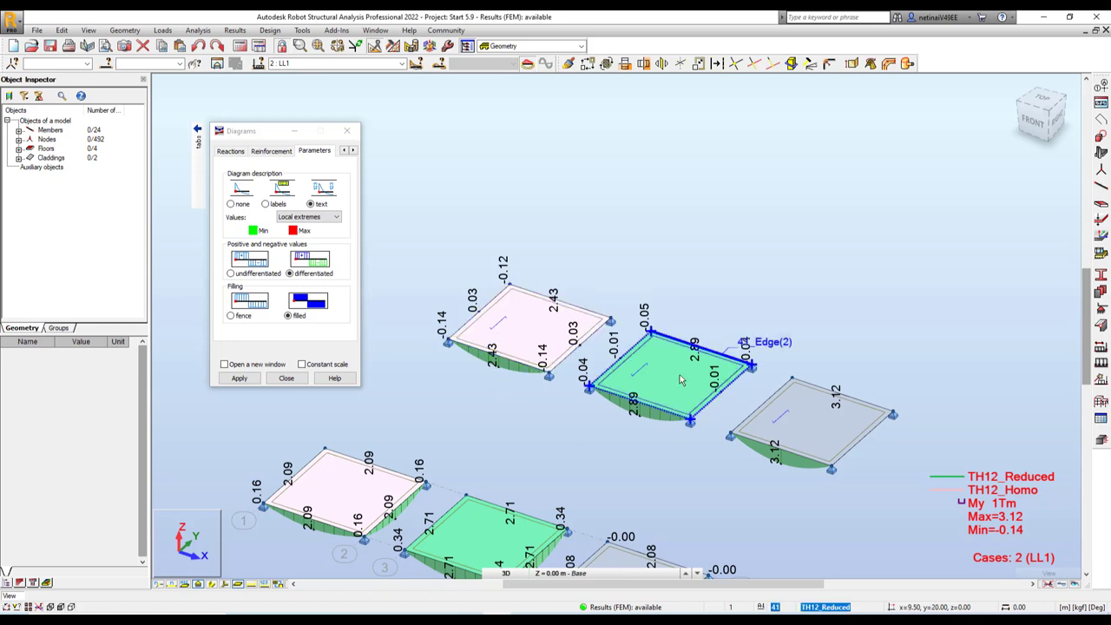
middle_drag(689, 386, 679, 385)
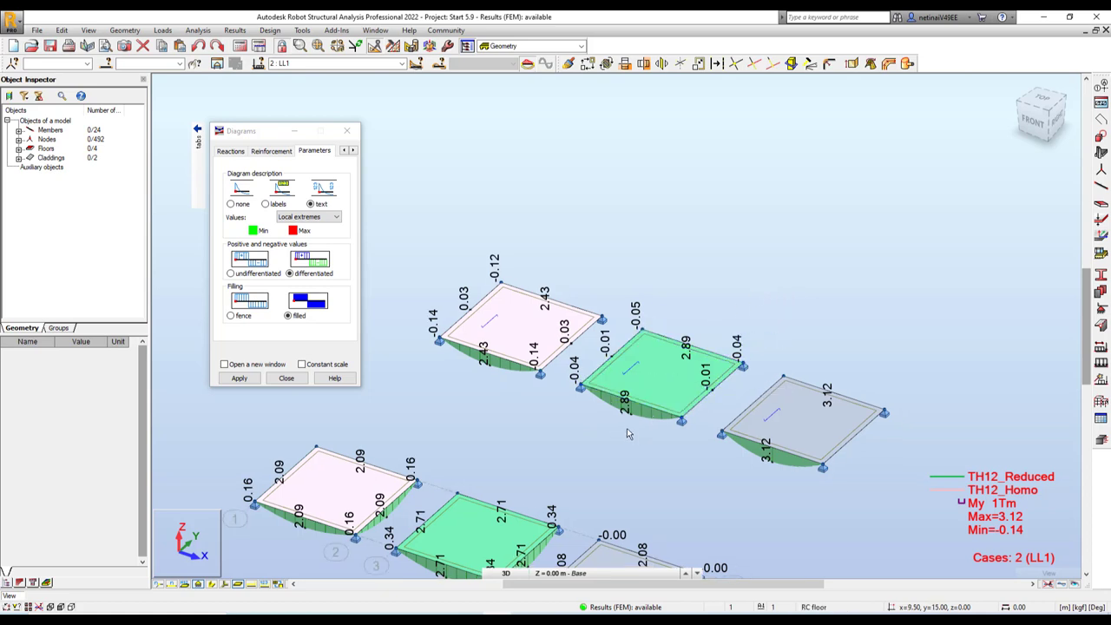
middle_drag(653, 443, 610, 428)
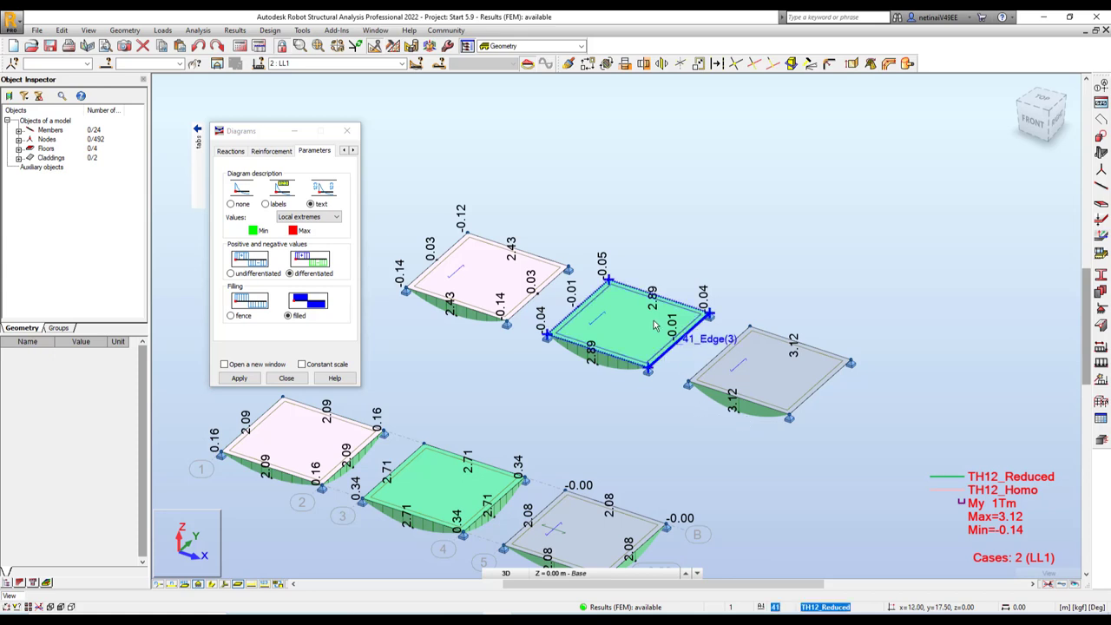
scroll(642, 323, up, 1)
click(664, 337)
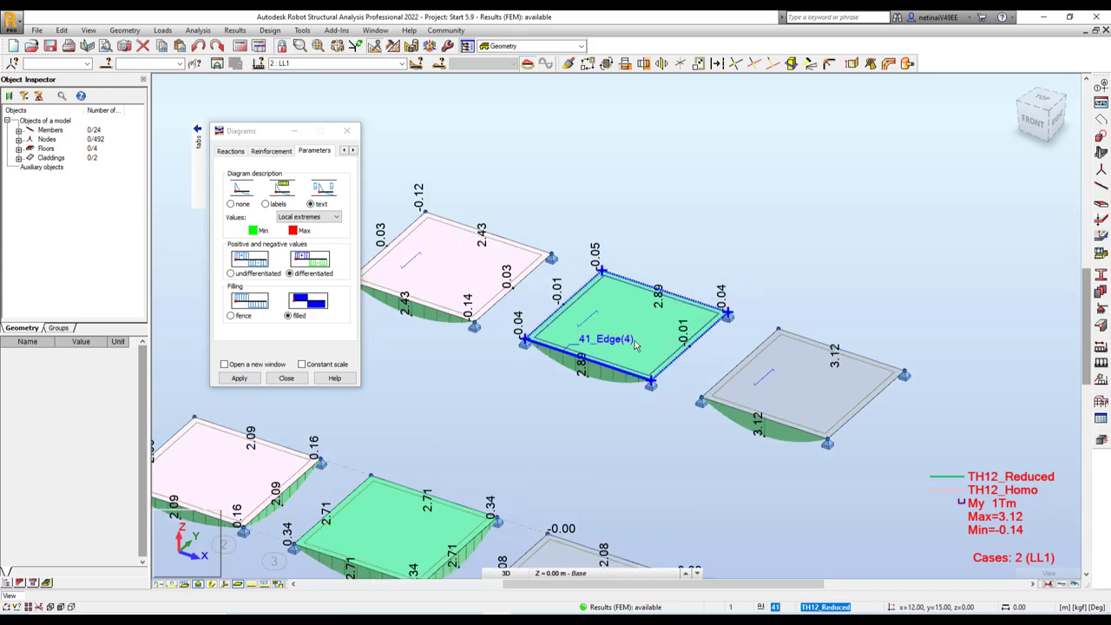
click(631, 342)
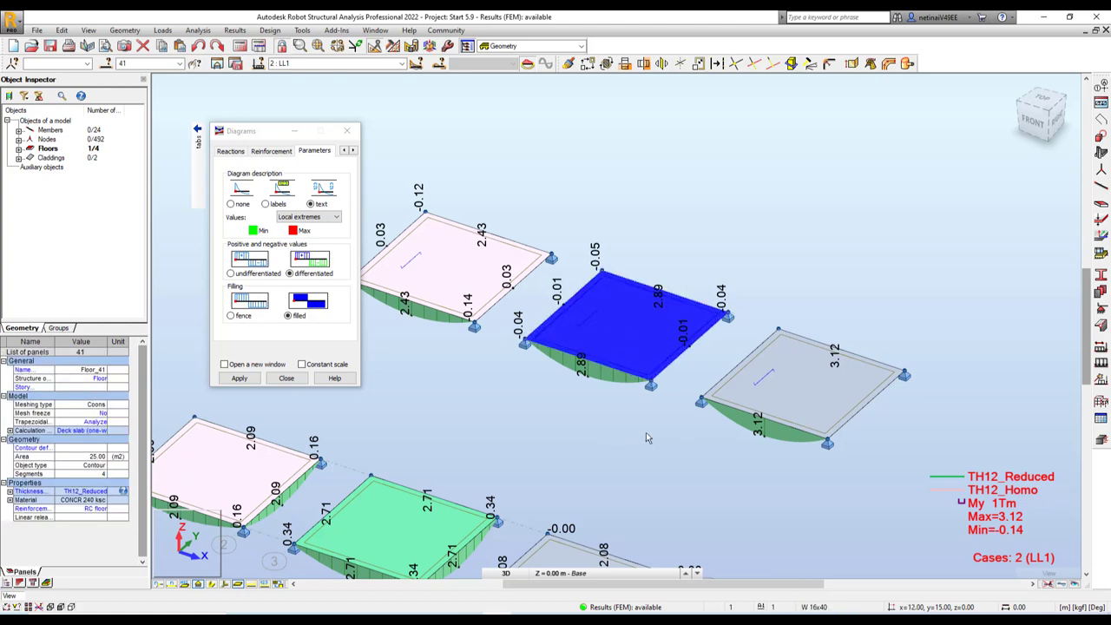
click(646, 433)
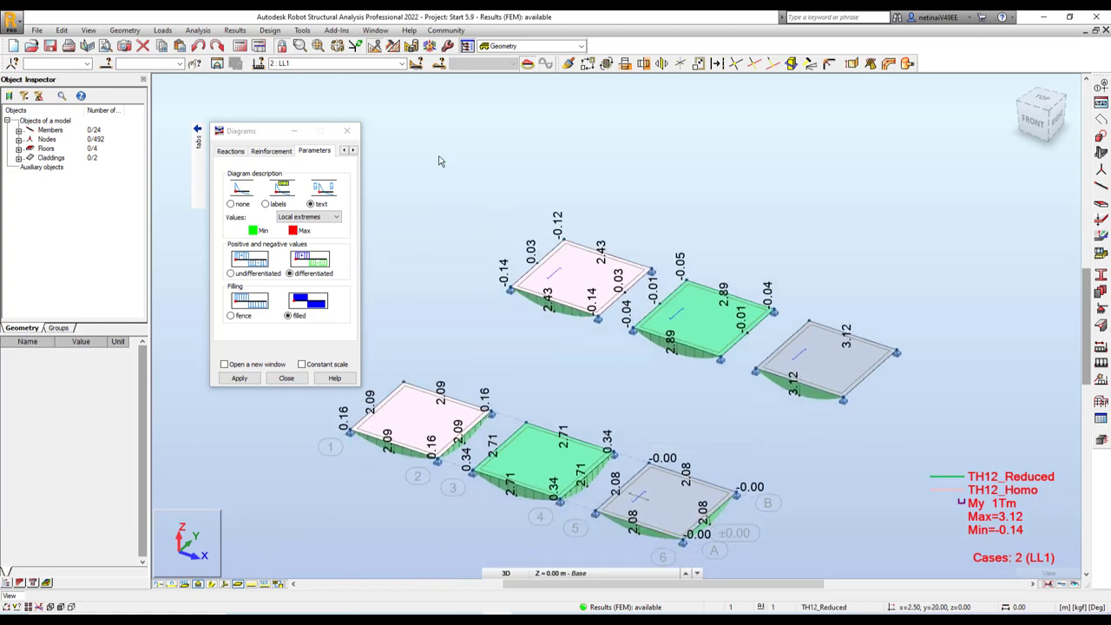
Step: Enable Panel description labels under Panels / FE display settings and zoom in on the labelled slabs
right_click(370, 157)
click(410, 279)
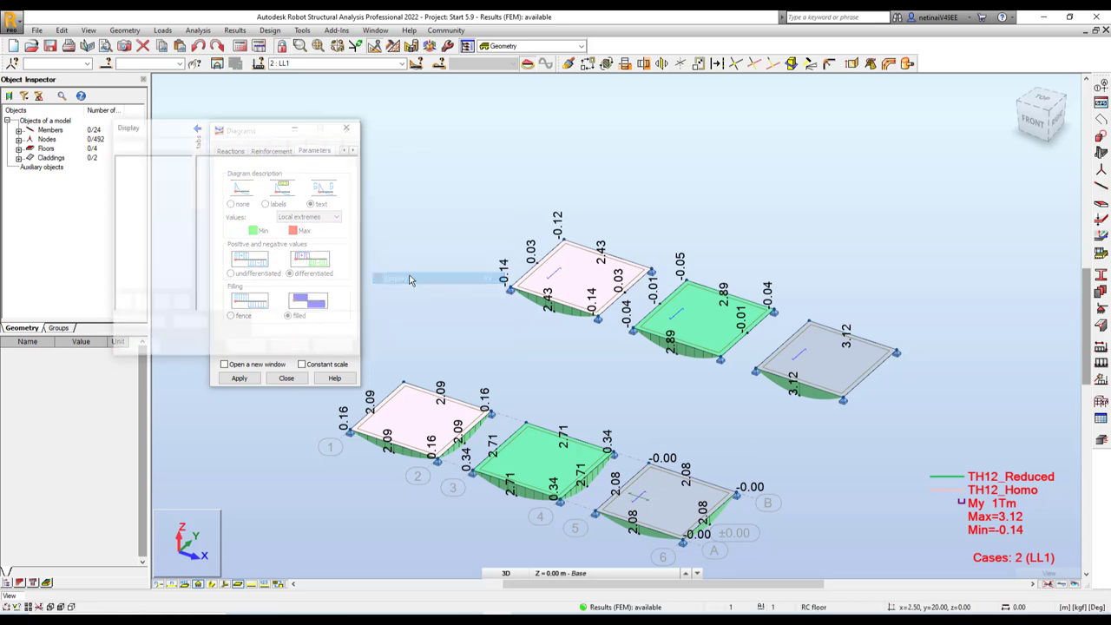
click(130, 189)
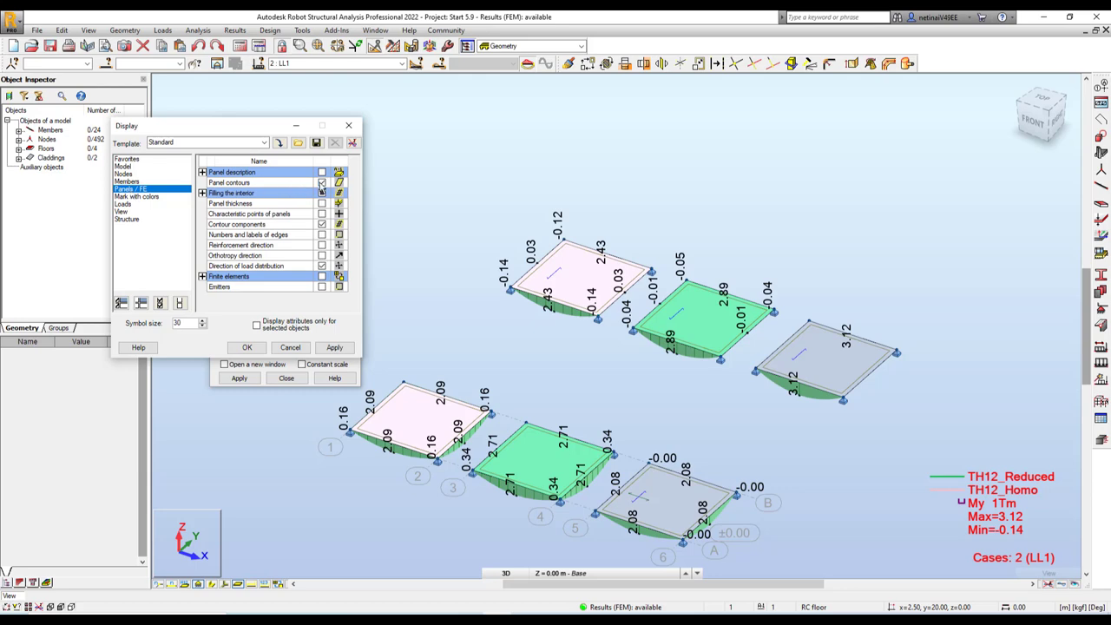
click(321, 173)
click(335, 348)
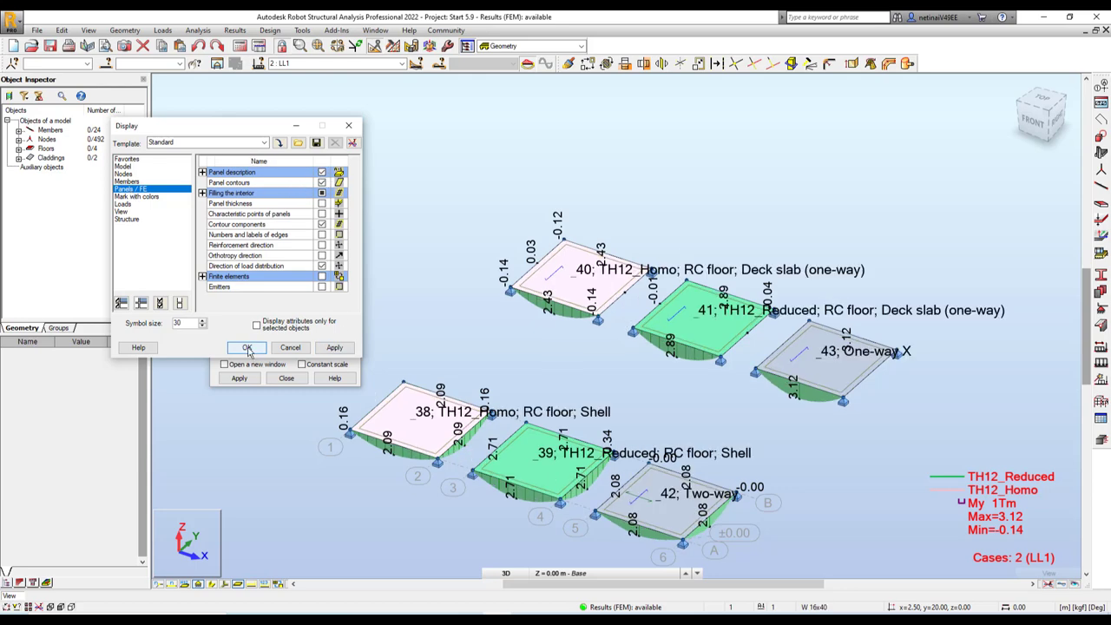
click(248, 347)
scroll(722, 381, up, 1)
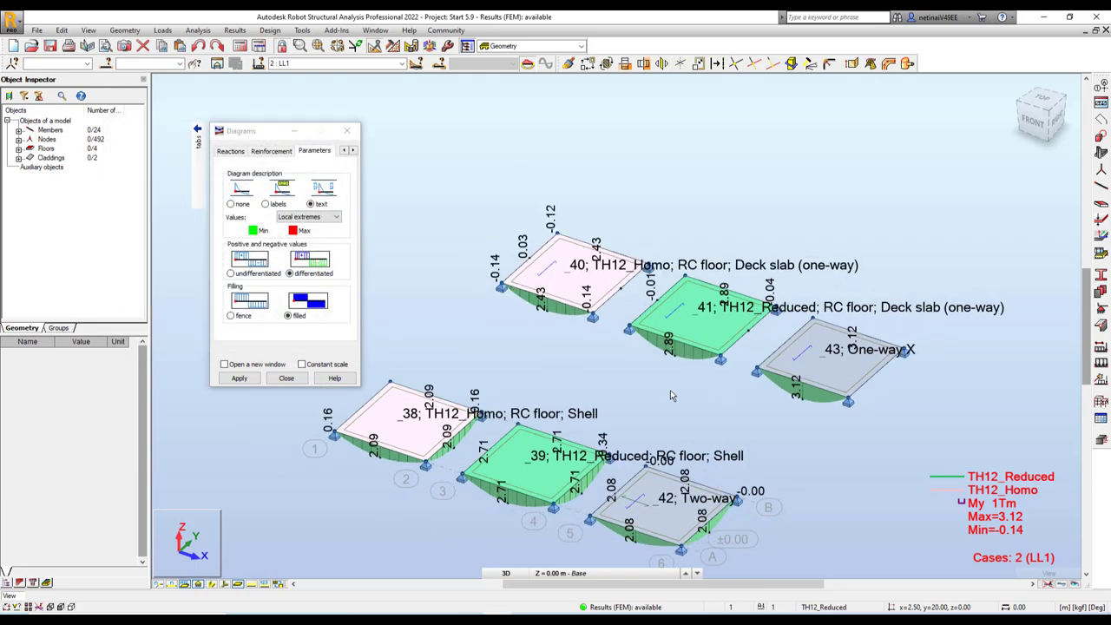
scroll(670, 393, up, 1)
scroll(670, 385, up, 1)
scroll(765, 368, up, 1)
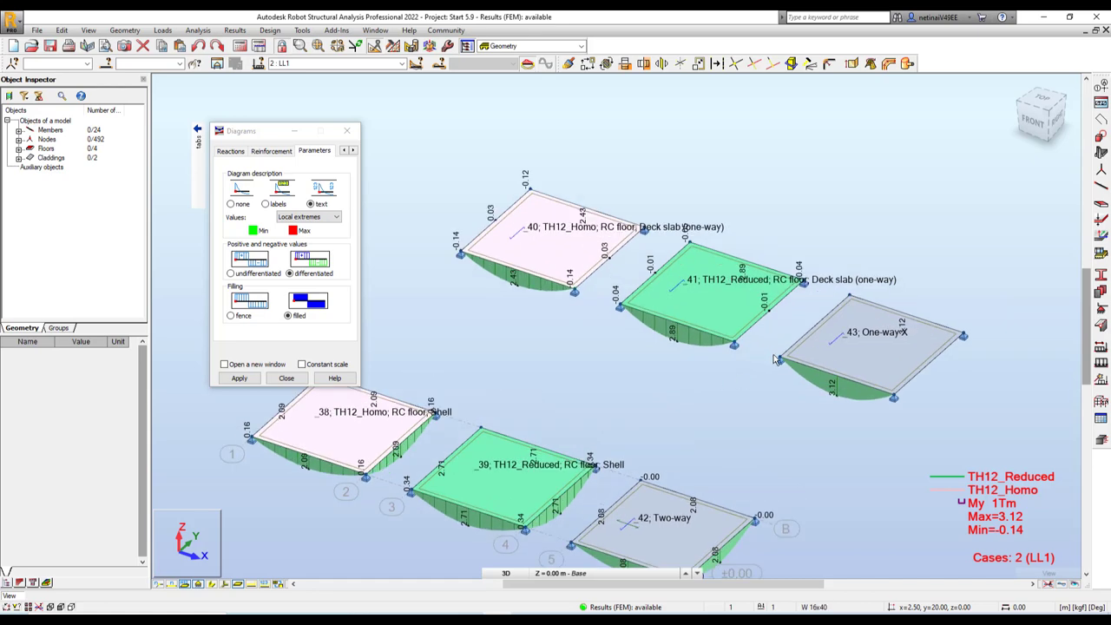
scroll(735, 306, up, 1)
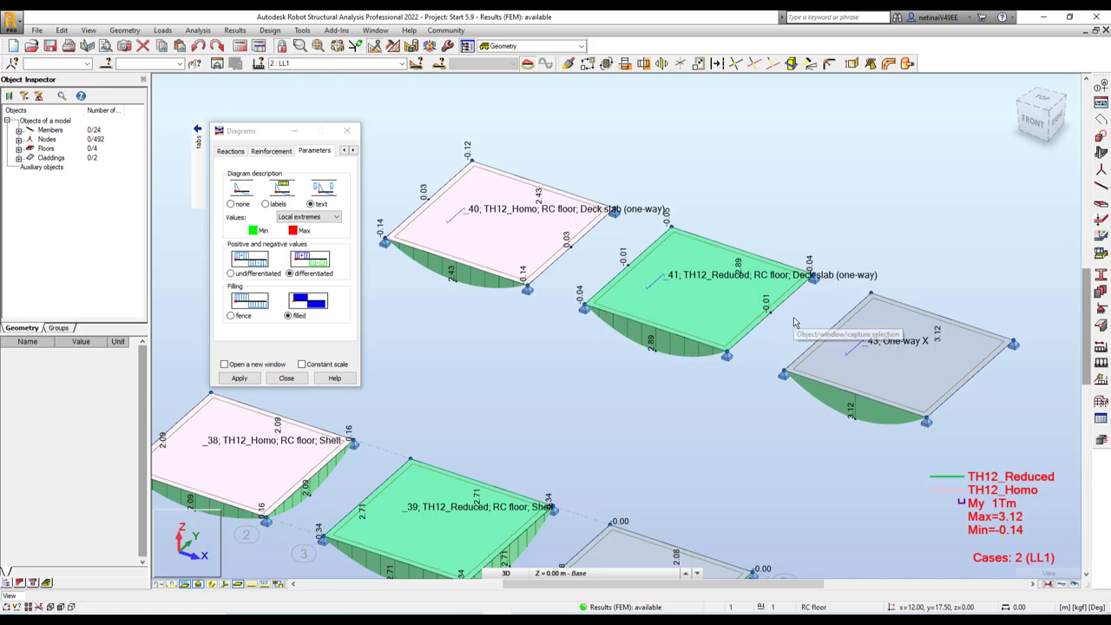
Step: Inspect the slab labels, move the Diagrams dialog left, and recentre the model
scroll(879, 276, down, 2)
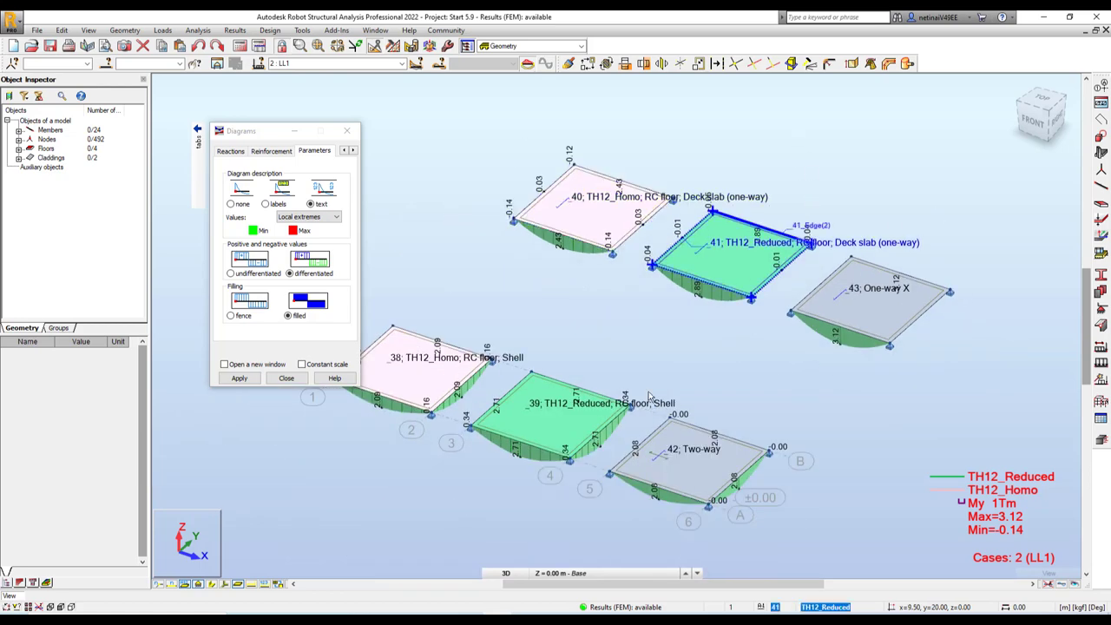
scroll(692, 381, up, 1)
scroll(692, 380, down, 1)
scroll(692, 380, up, 1)
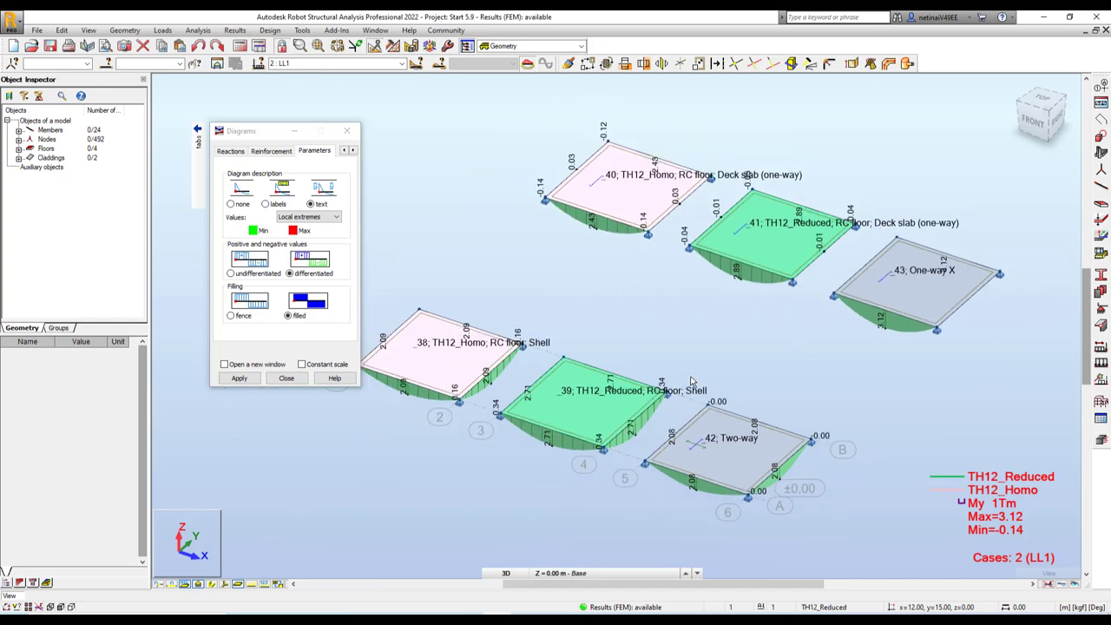
middle_drag(659, 355, 690, 363)
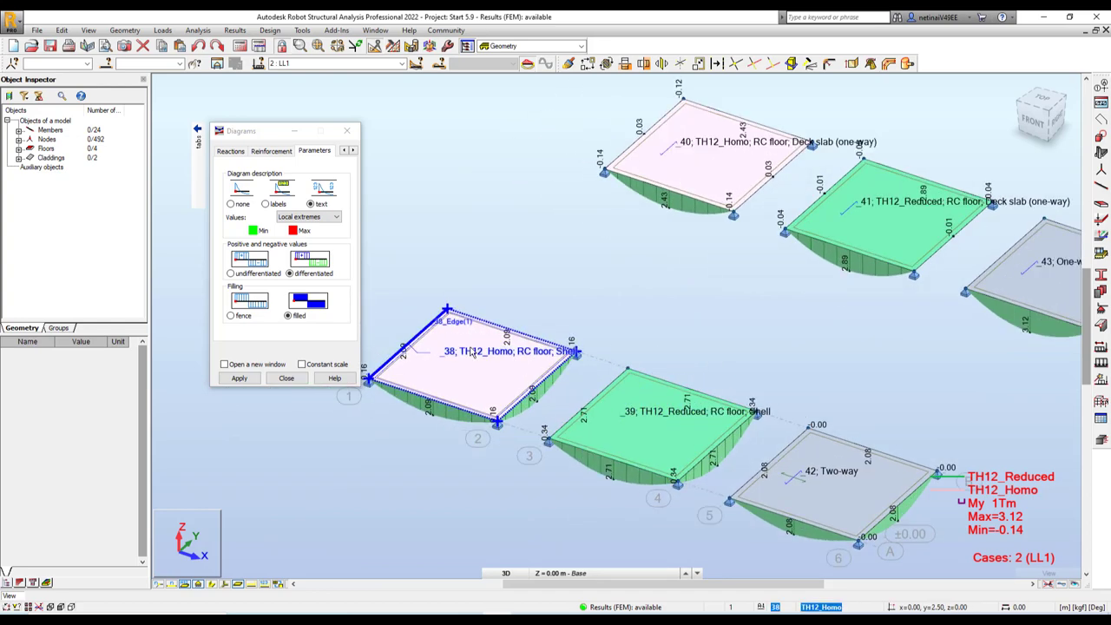
scroll(536, 406, up, 1)
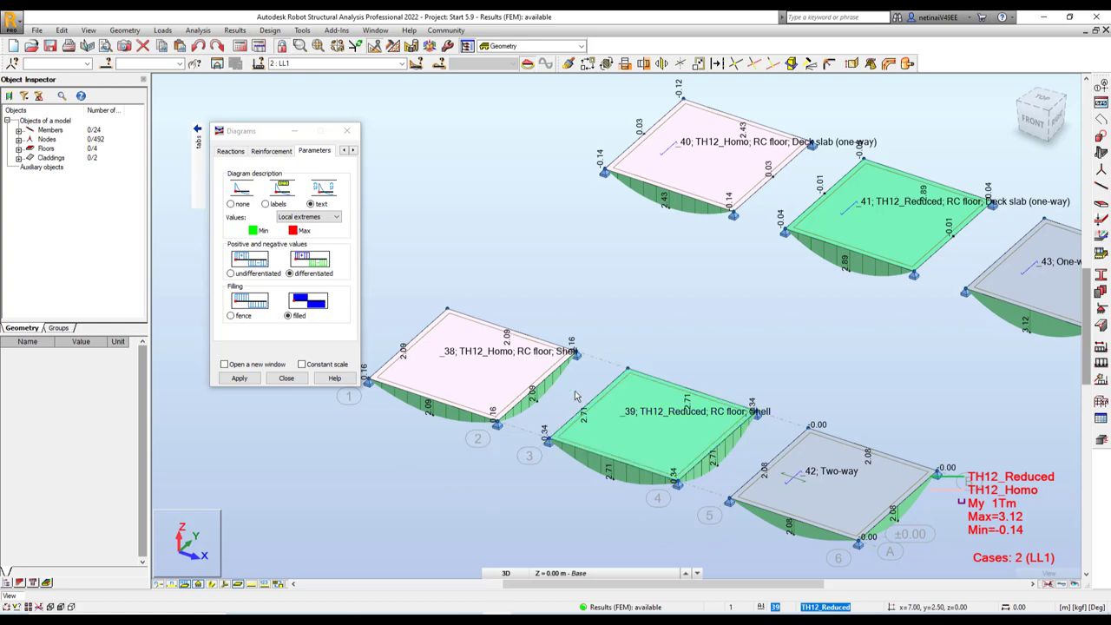
scroll(707, 336, down, 2)
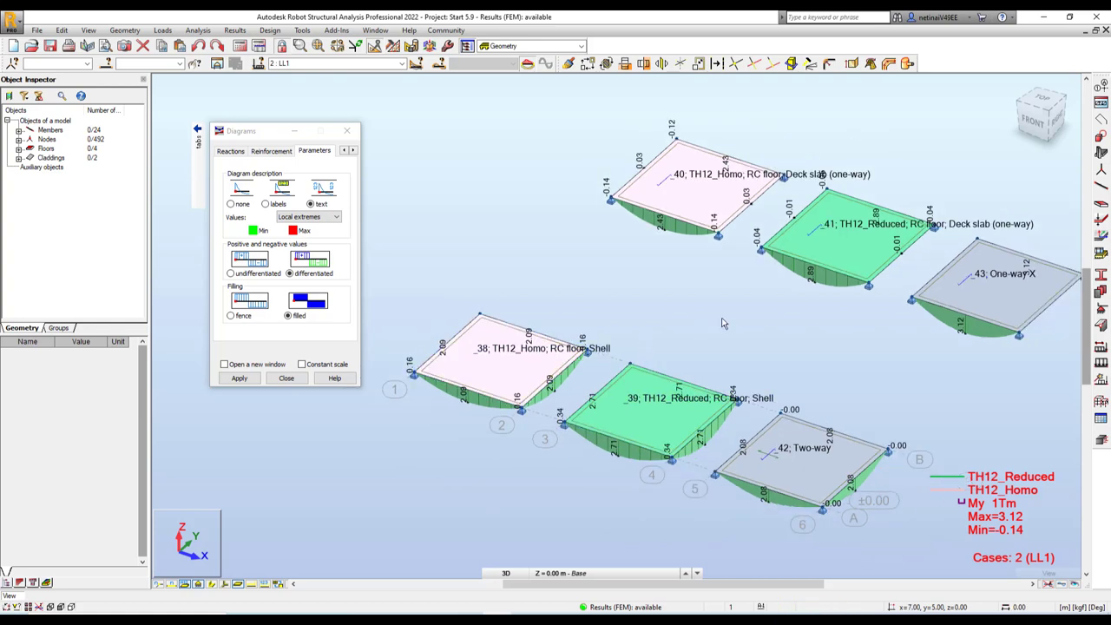
middle_drag(707, 336, 628, 347)
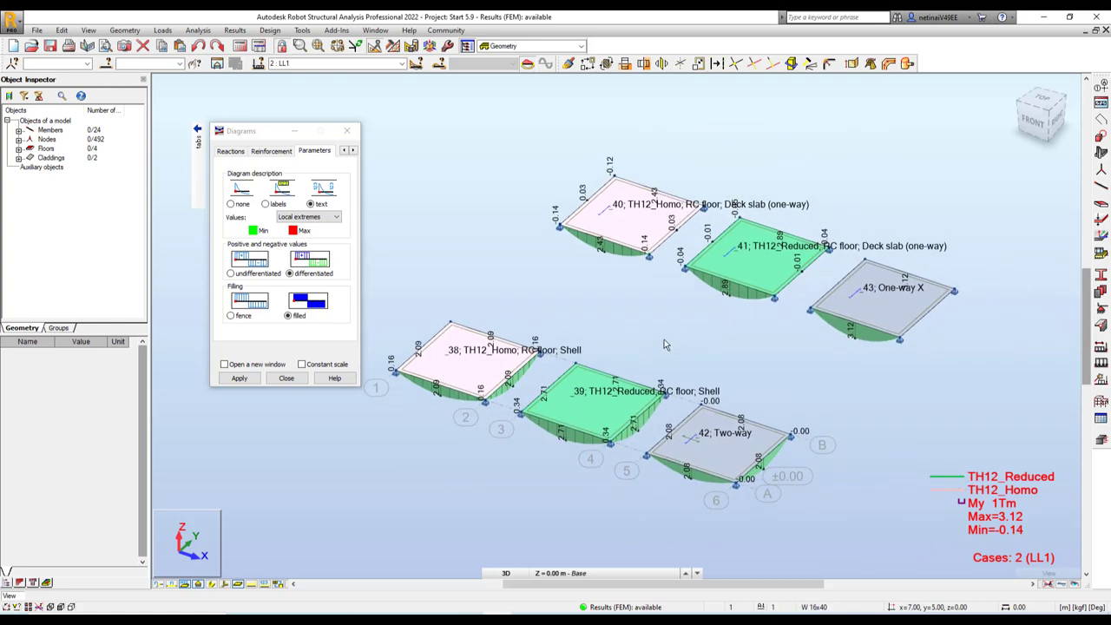
scroll(629, 346, up, 2)
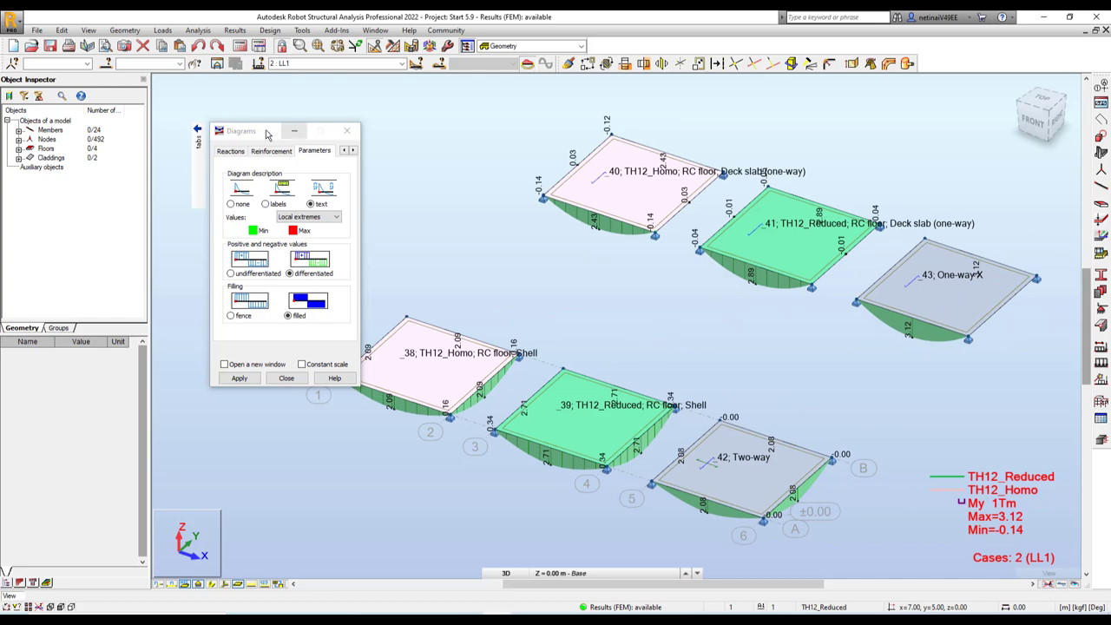
drag(290, 130, 191, 130)
scroll(727, 311, down, 1)
middle_drag(728, 311, 642, 312)
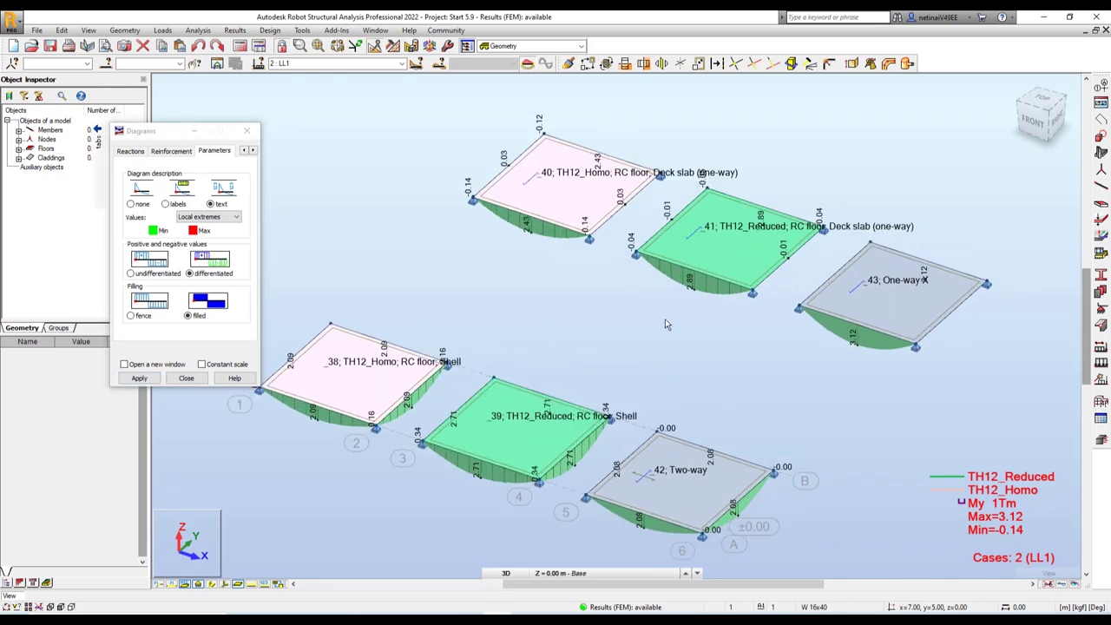